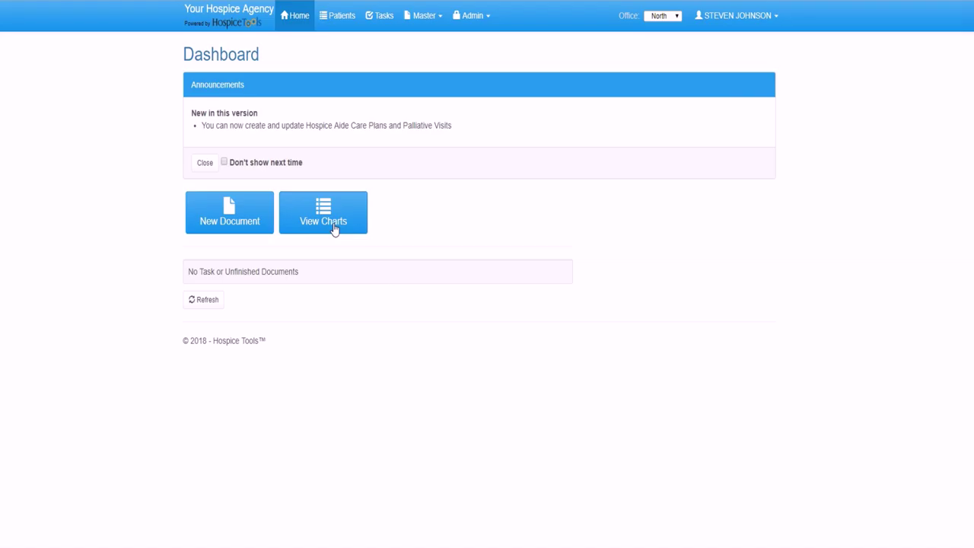
- Search all patients by the patient's surname and open their Intake record in edit mode
left_click(334, 228)
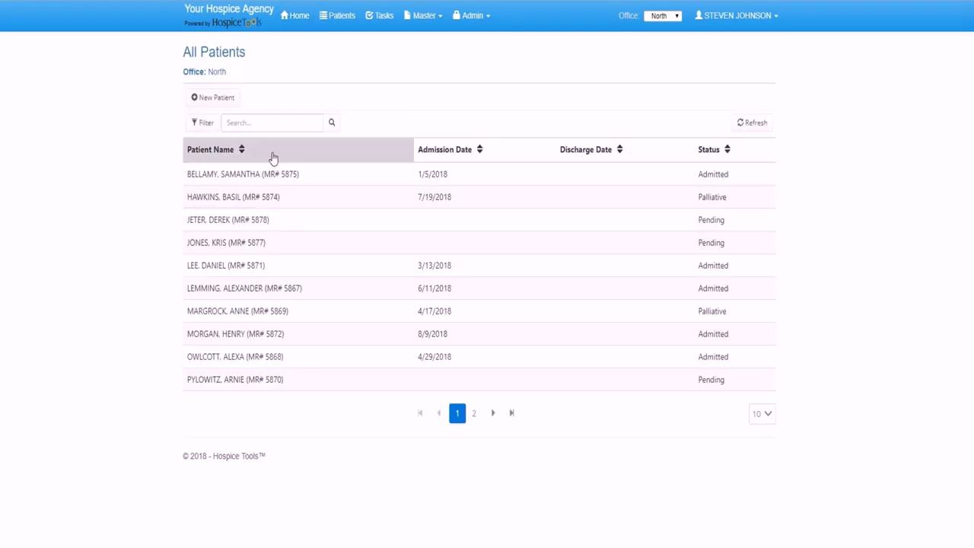
left_click(275, 125)
type("jeter")
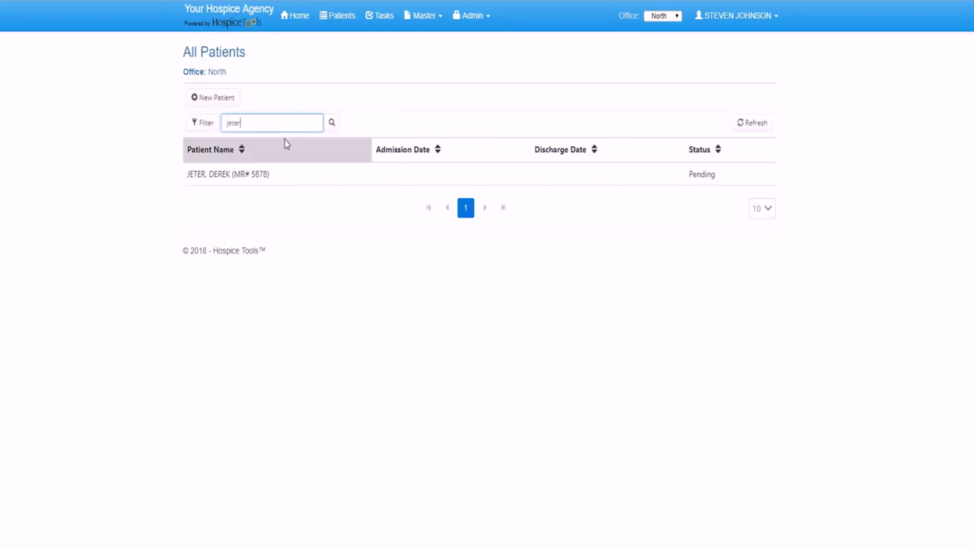
left_click(251, 174)
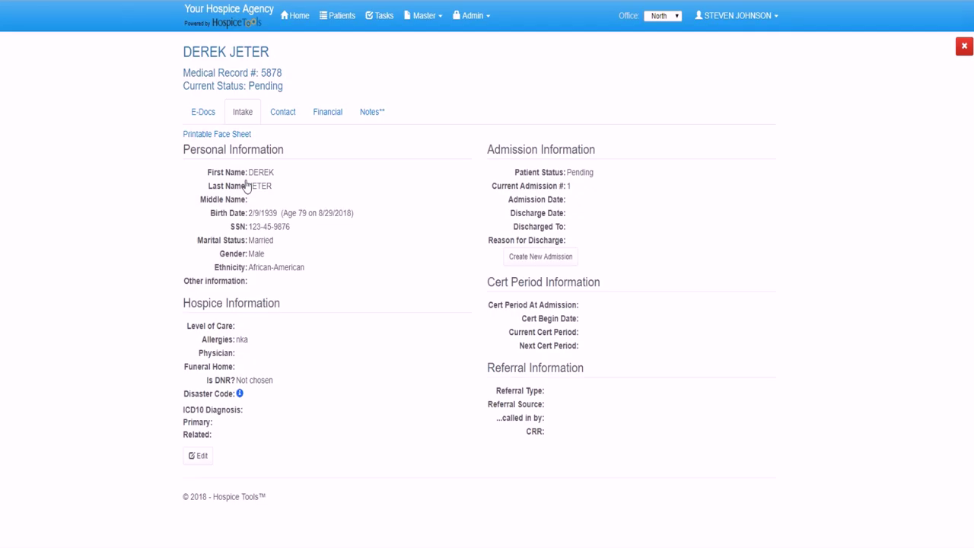
left_click(198, 456)
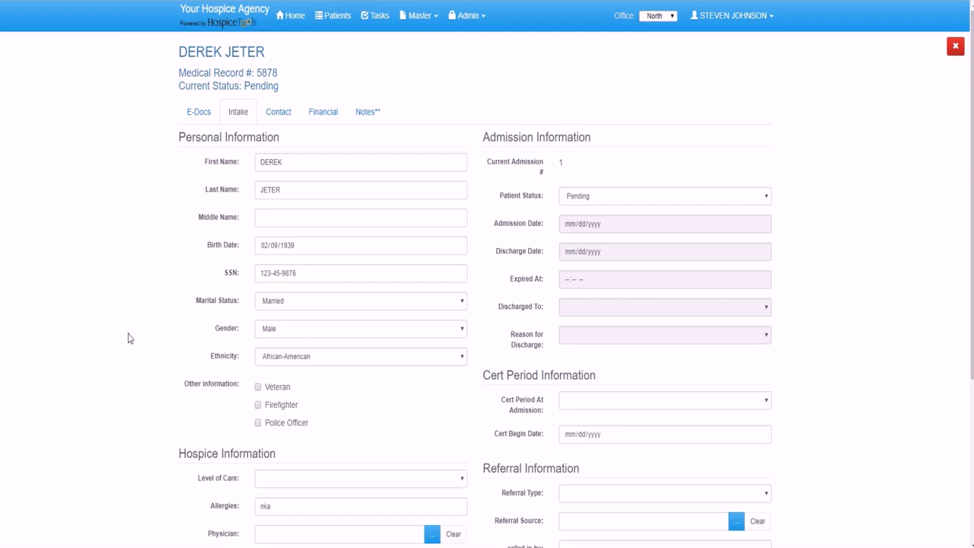
- Browse the physician lookup for the patient, then cancel it without choosing anyone
scroll(127, 337, "down", 3)
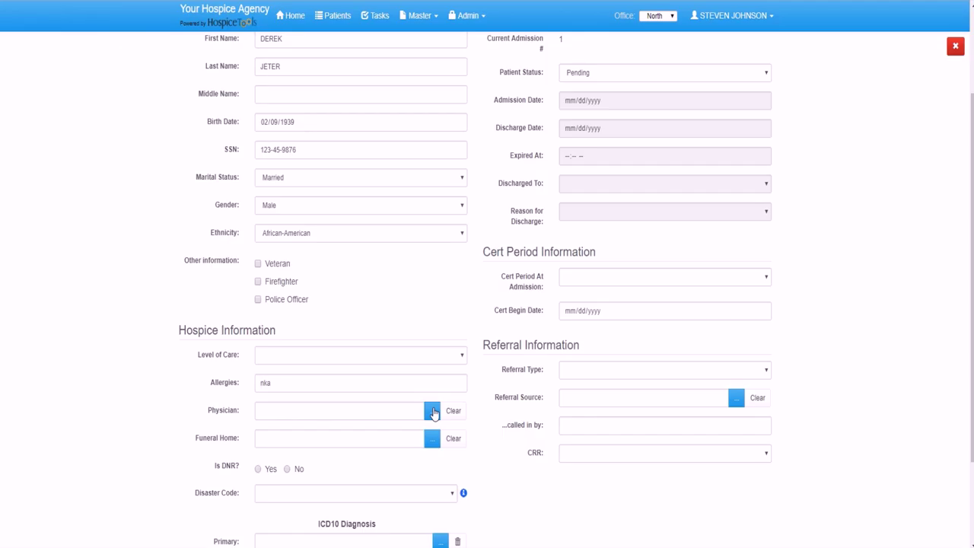
left_click(432, 411)
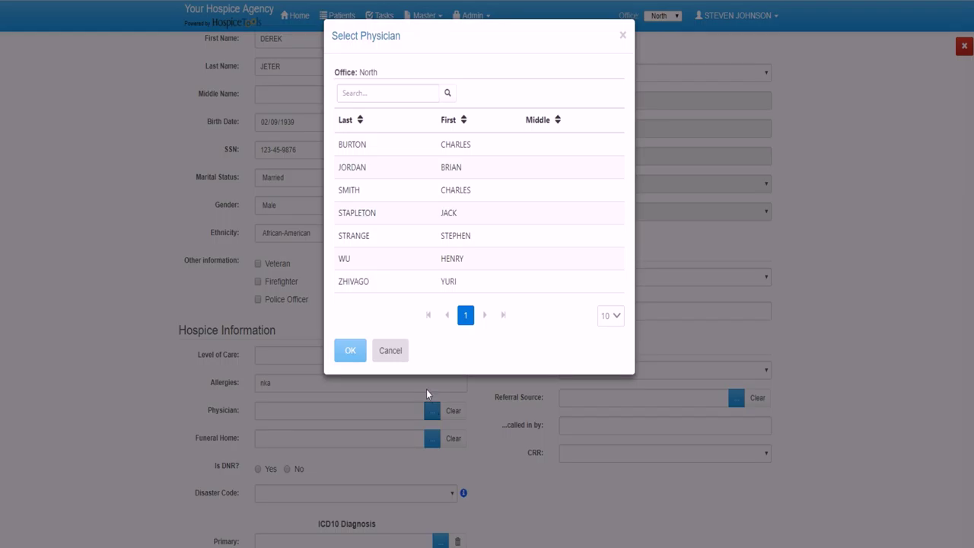
left_click(392, 351)
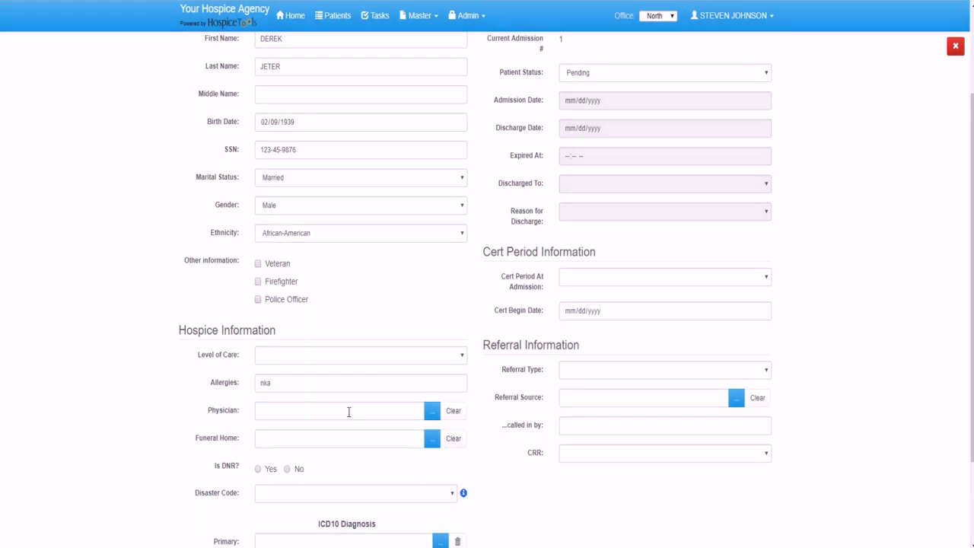
scroll(347, 411, "down", 1)
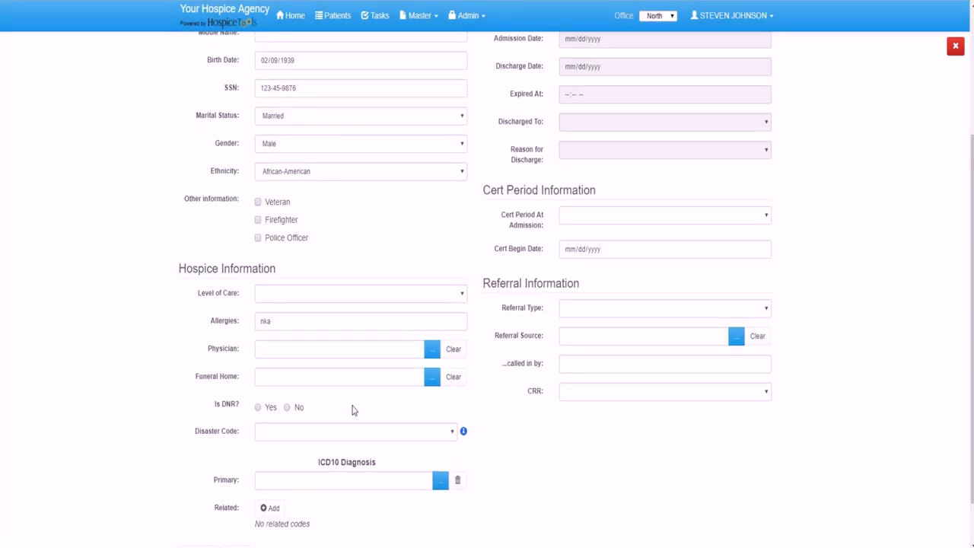
scroll(353, 406, "up", 3)
left_click(274, 112)
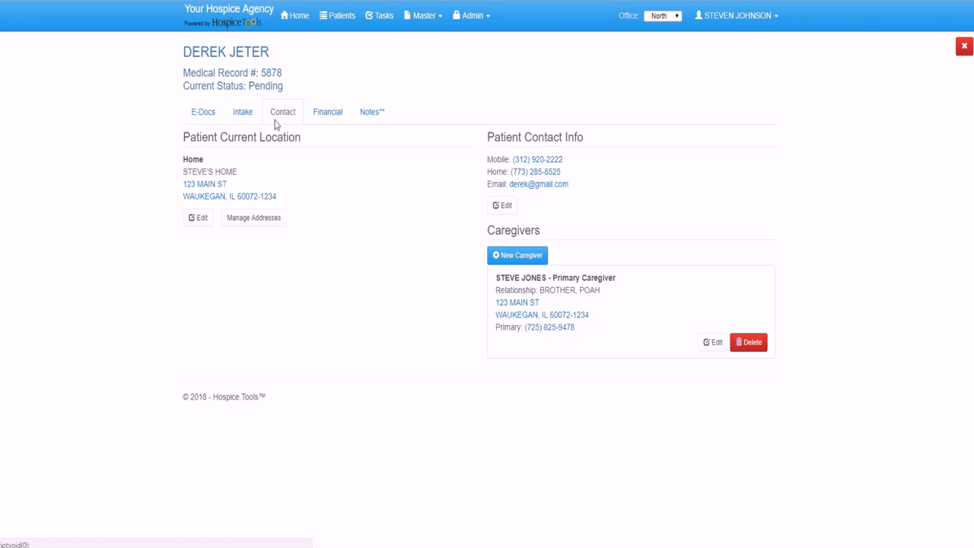
left_click(202, 218)
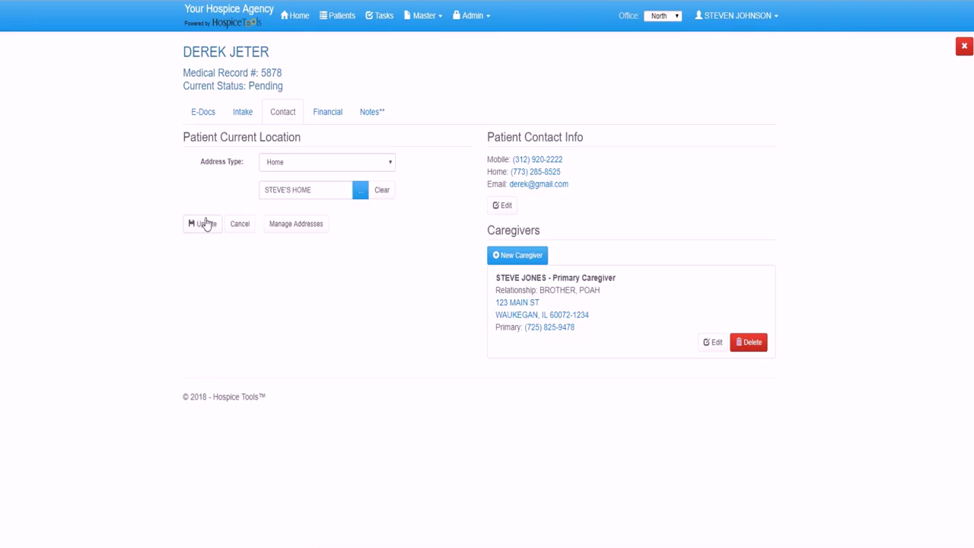
left_click(300, 163)
left_click(290, 197)
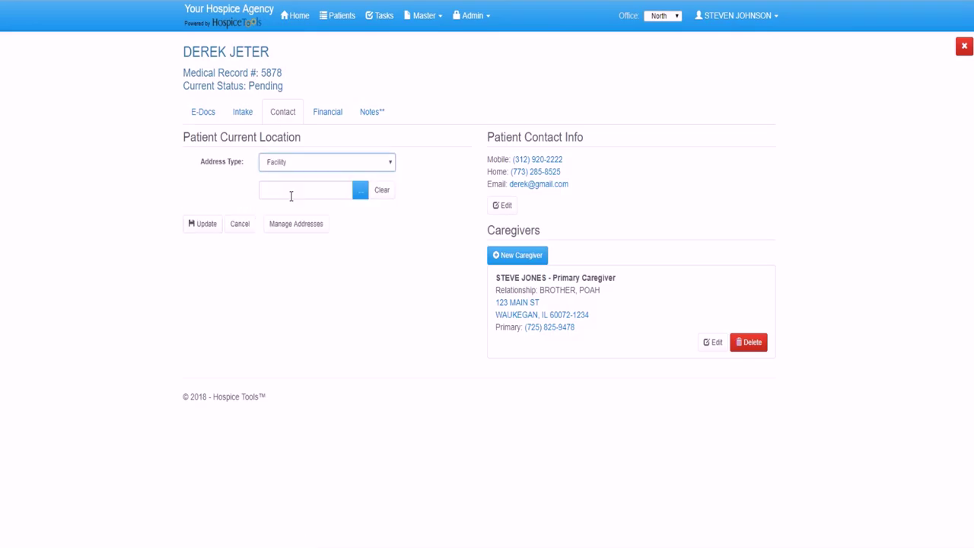
left_click(361, 192)
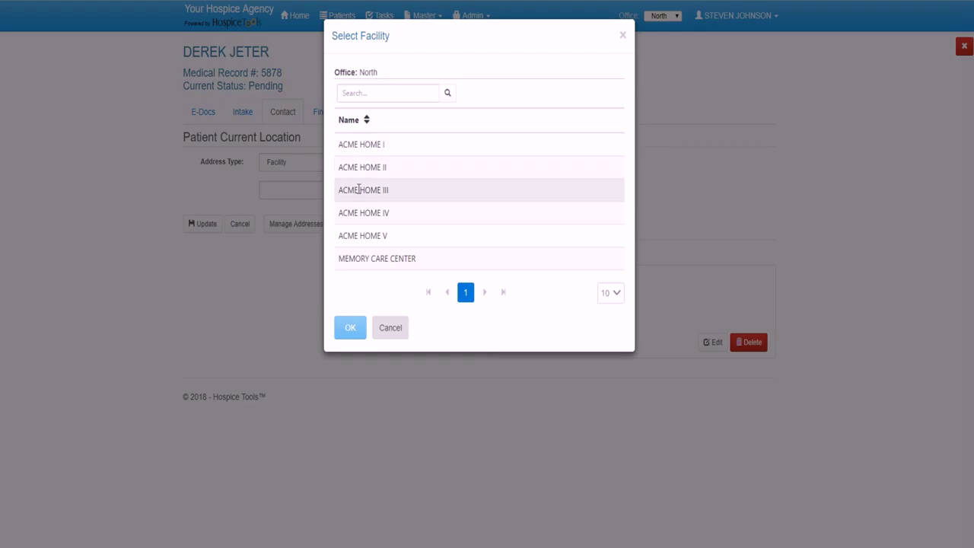
left_click(387, 333)
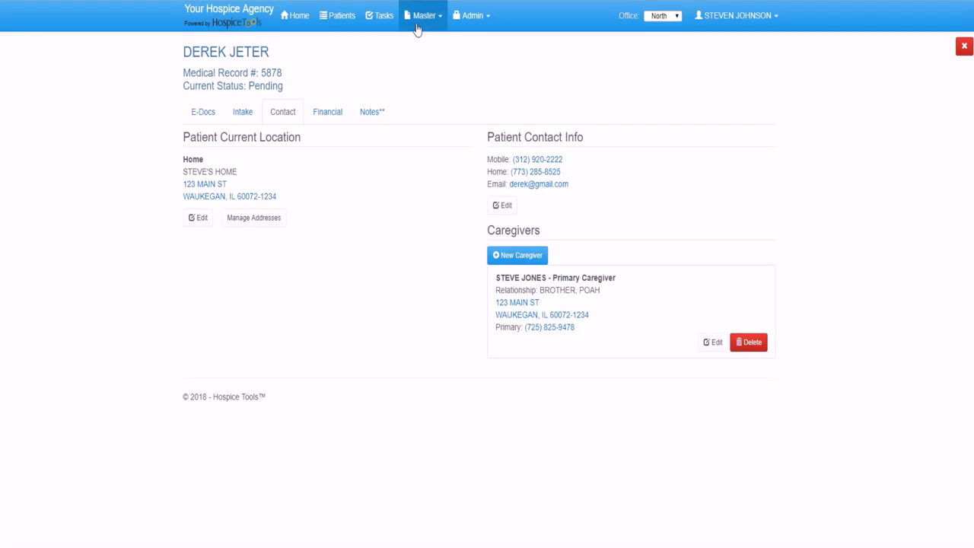
- Start a new physician under Master > Physicians with the physician's first name, last name and NPI number
left_click(419, 18)
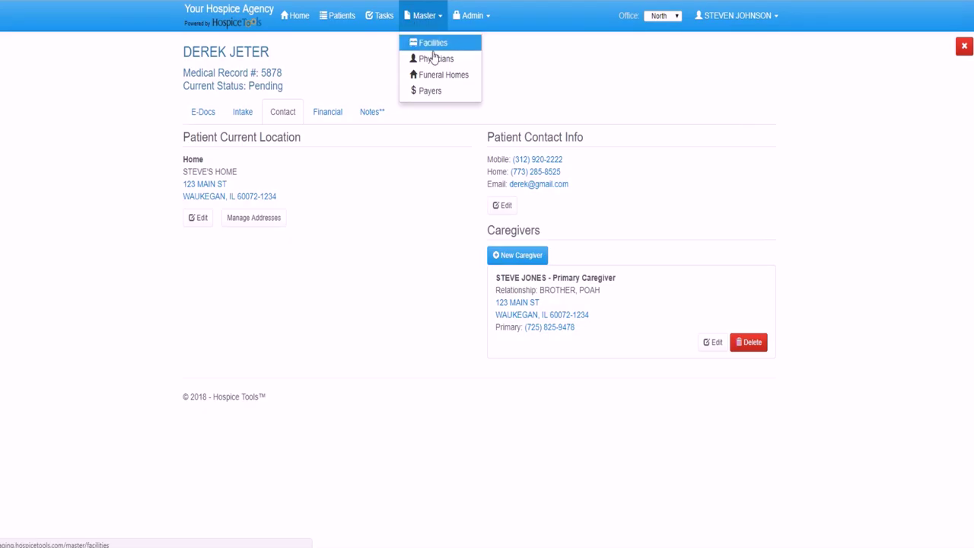
left_click(433, 61)
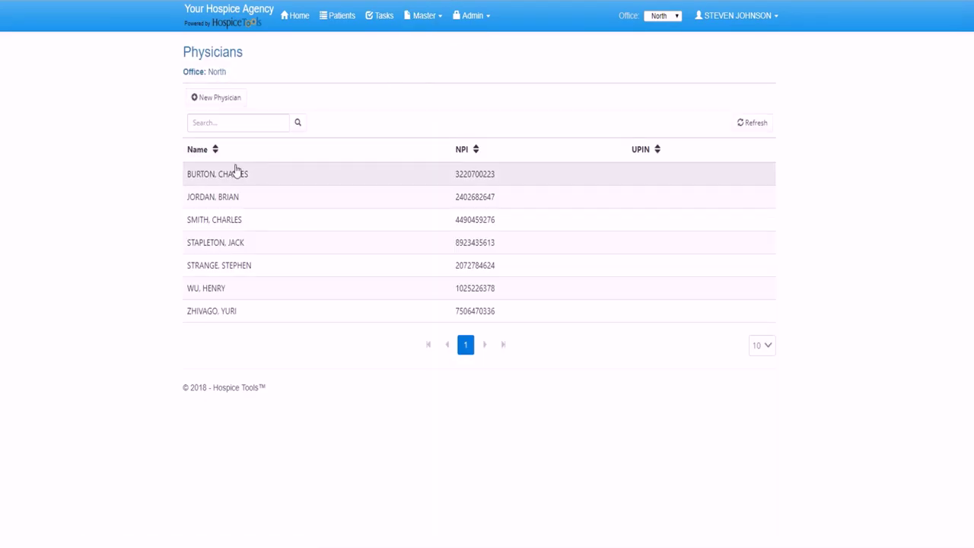
left_click(219, 104)
left_click(283, 111)
key("Tab")
key("Tab")
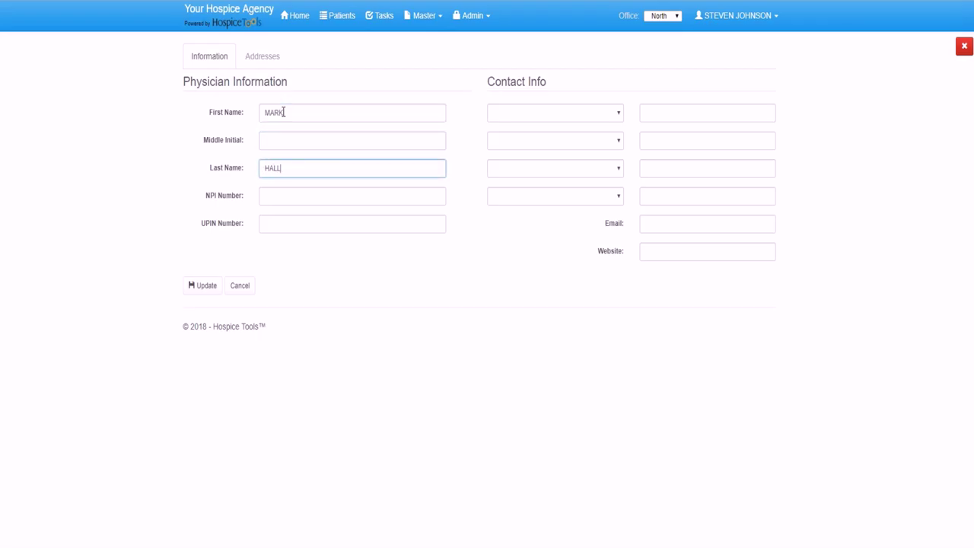
left_click(280, 195)
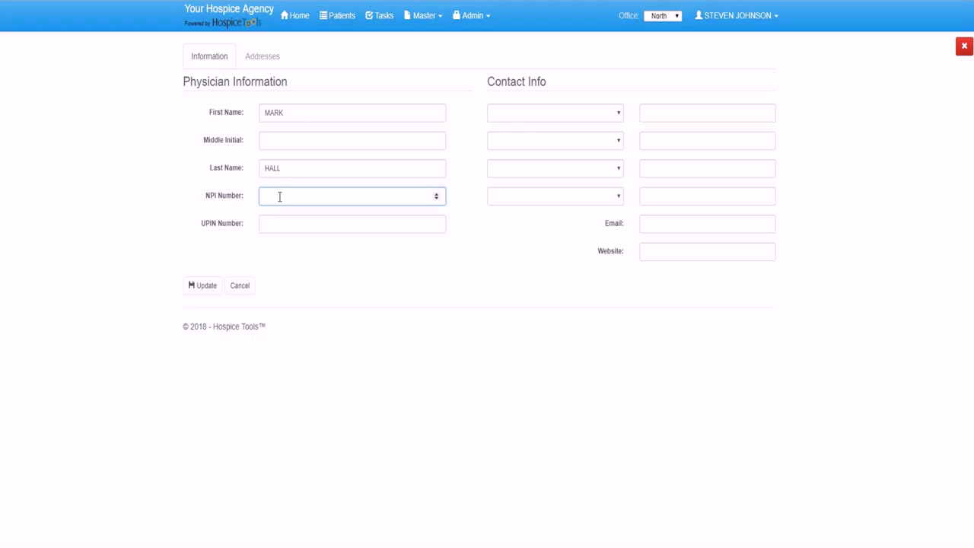
- Add the physician's Business phone and fax numbers, update the record, and save a Primary Address
left_click(536, 115)
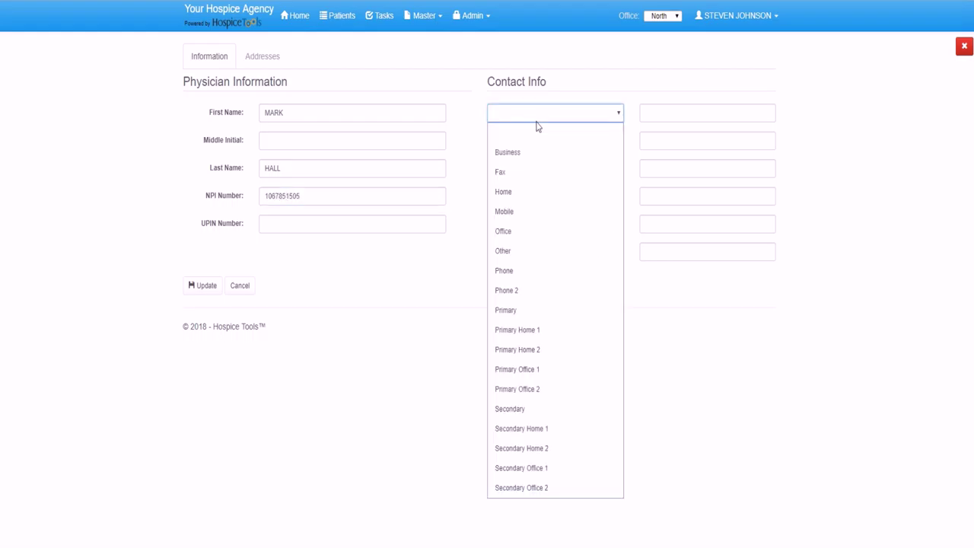
left_click(528, 154)
left_click(659, 111)
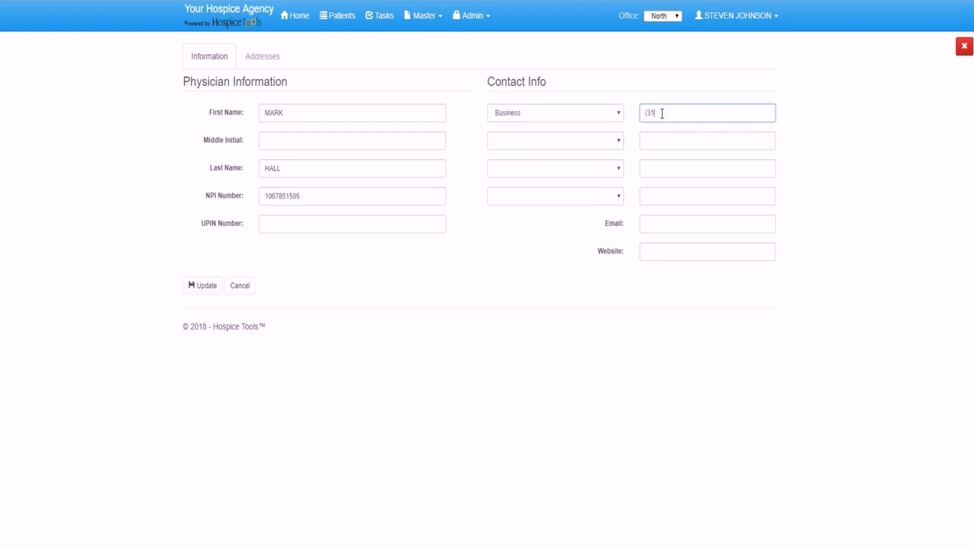
left_click(659, 140)
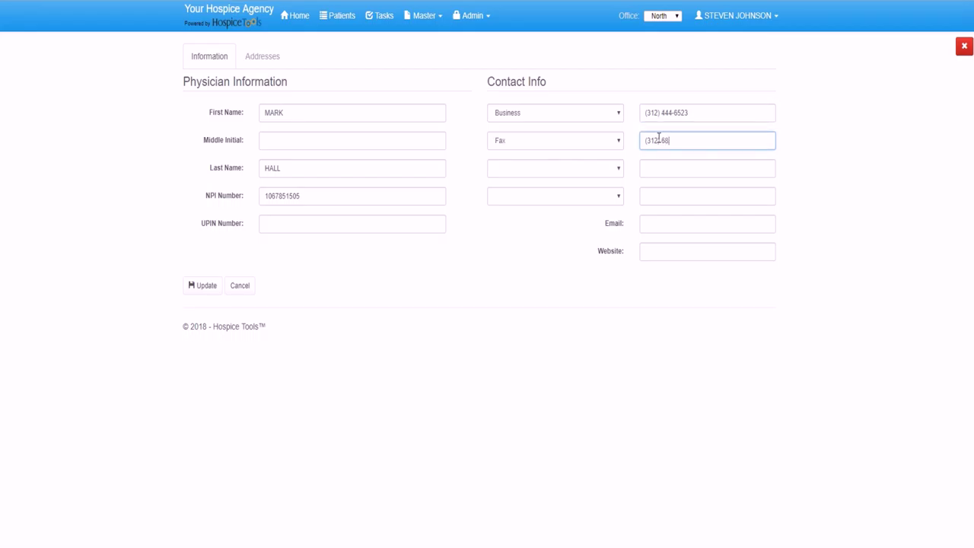
left_click(202, 285)
left_click(265, 58)
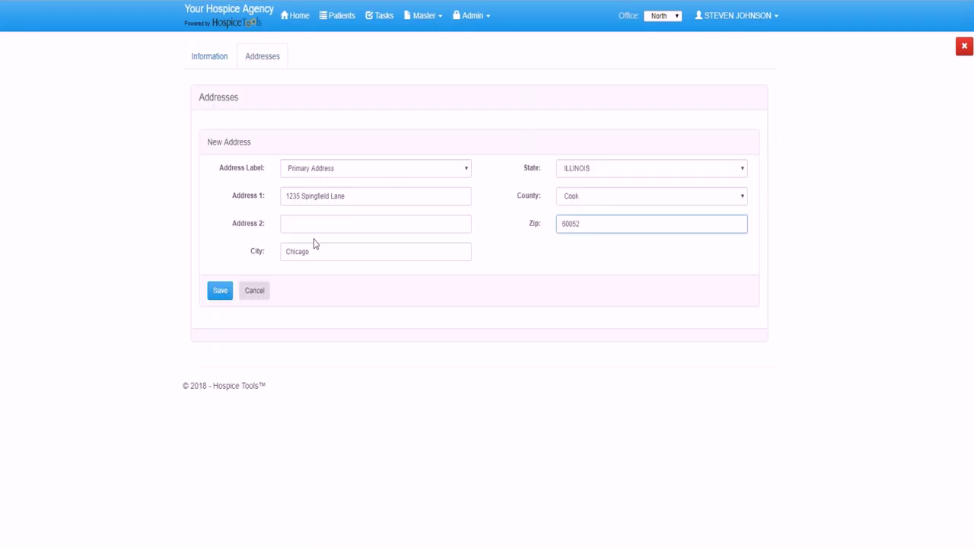
left_click(219, 293)
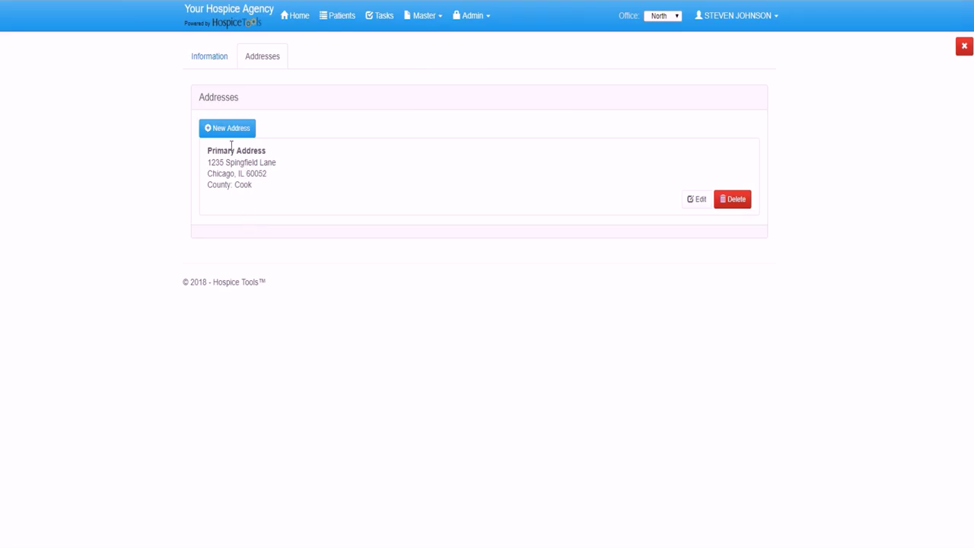
- Go from the Physicians list to the Facilities master list and start a new facility record
left_click(419, 20)
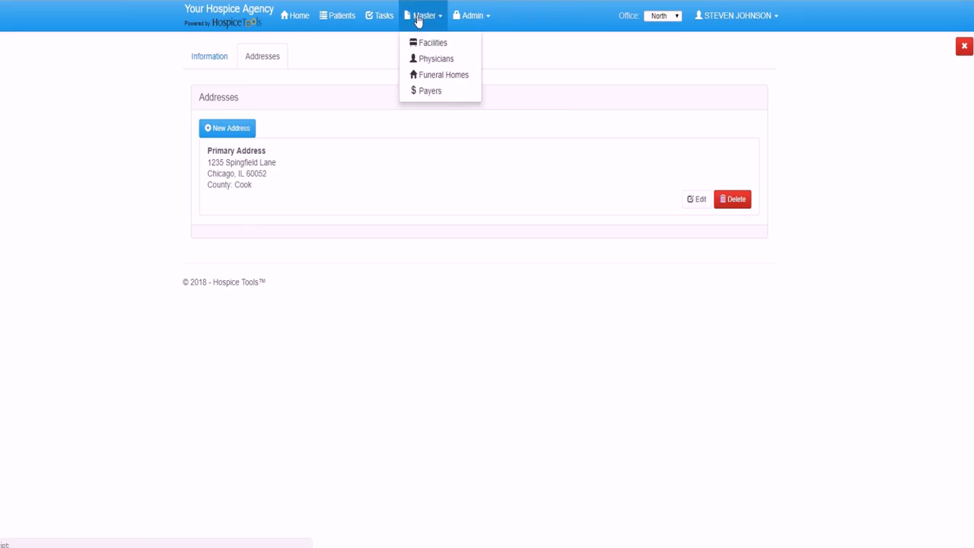
left_click(430, 67)
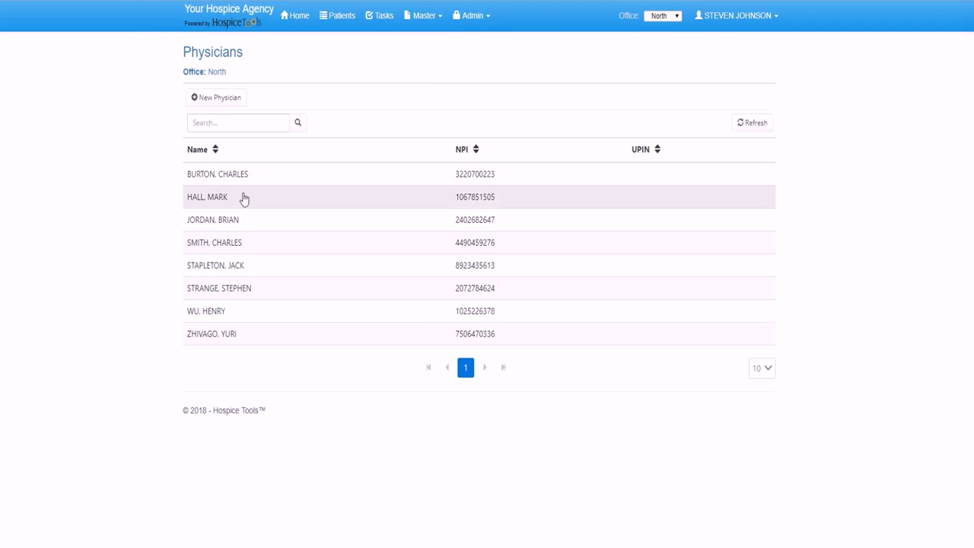
left_click(421, 25)
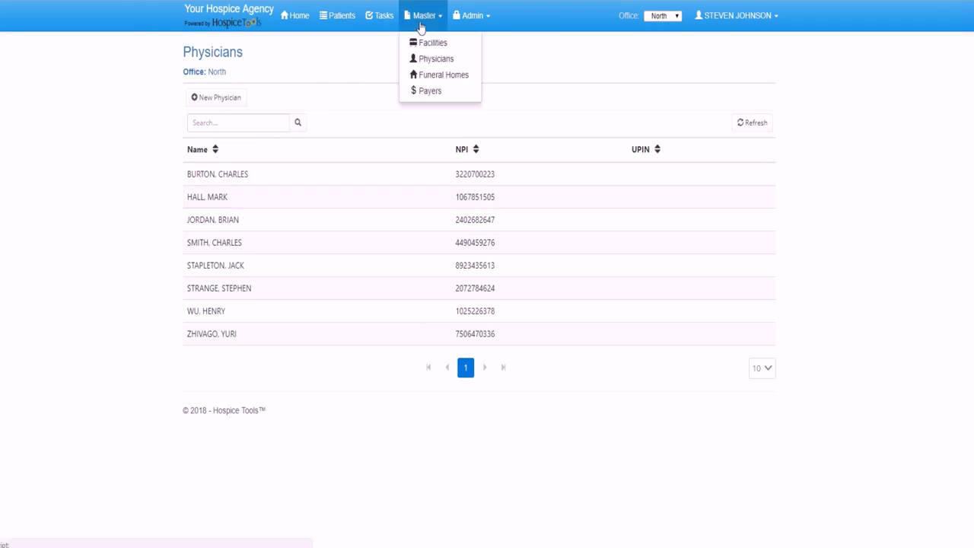
left_click(424, 44)
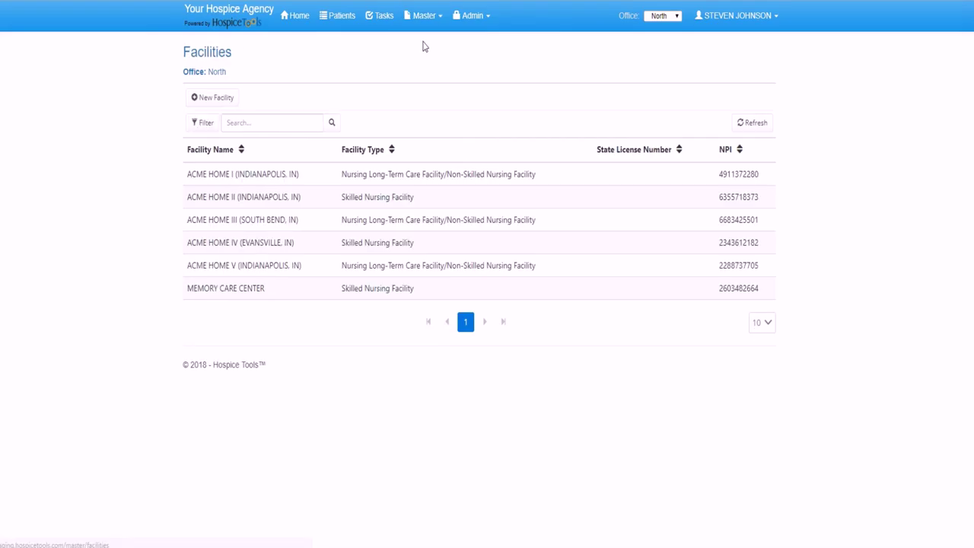
left_click(215, 99)
left_click(295, 107)
type("SHADY PINES NURSING ")
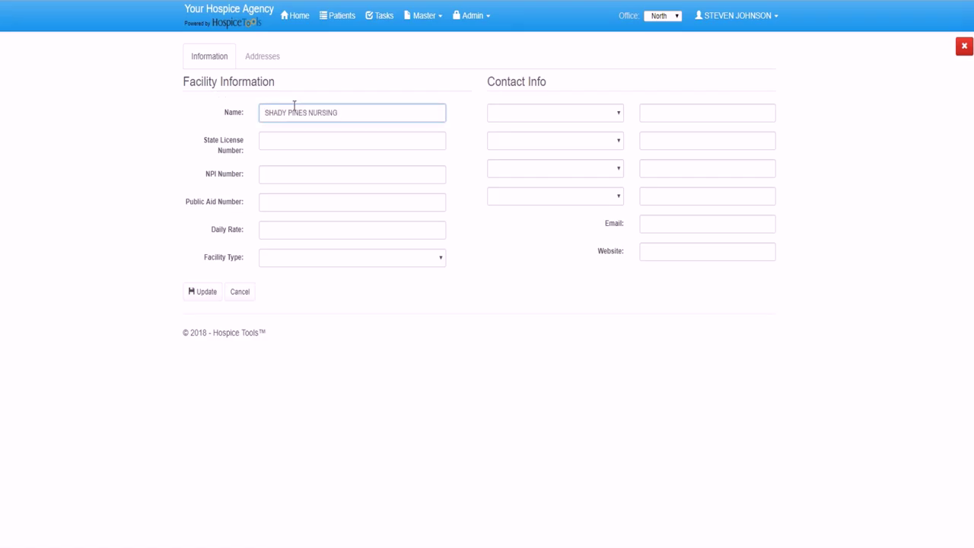
type("& REHAB CENTER")
left_click(306, 175)
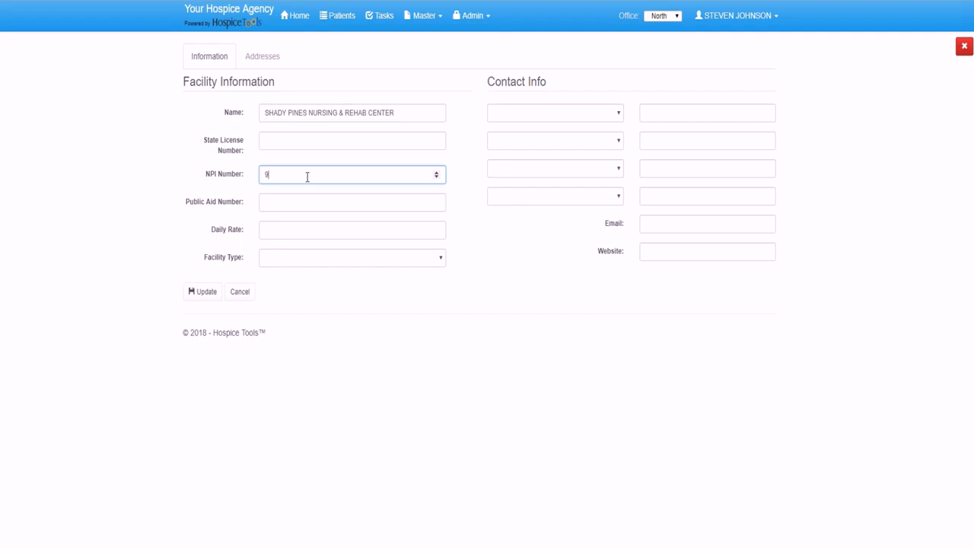
left_click(286, 229)
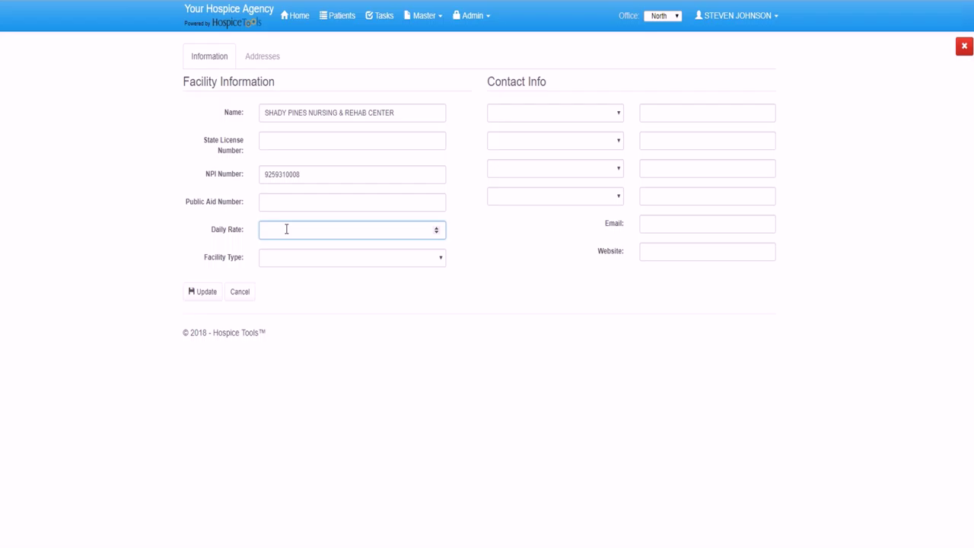
left_click(303, 264)
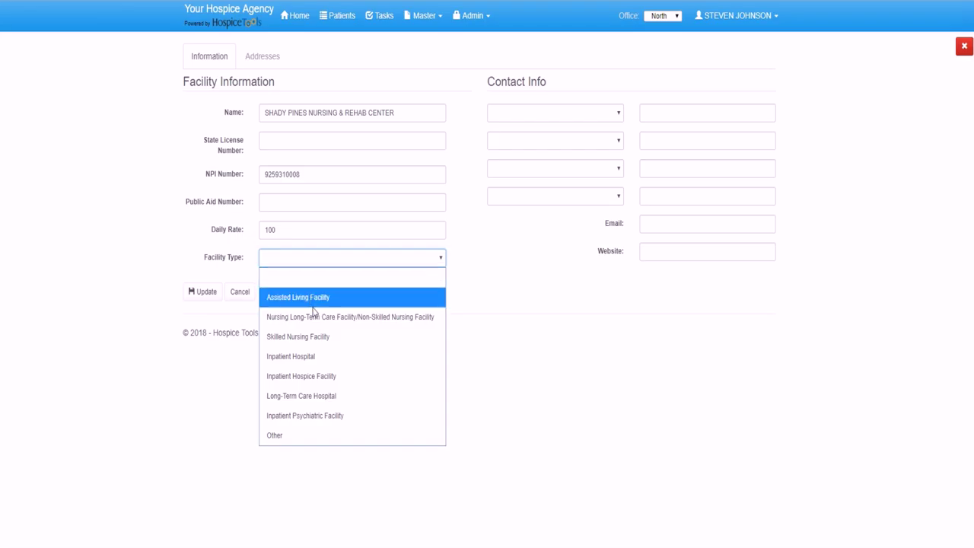
left_click(311, 337)
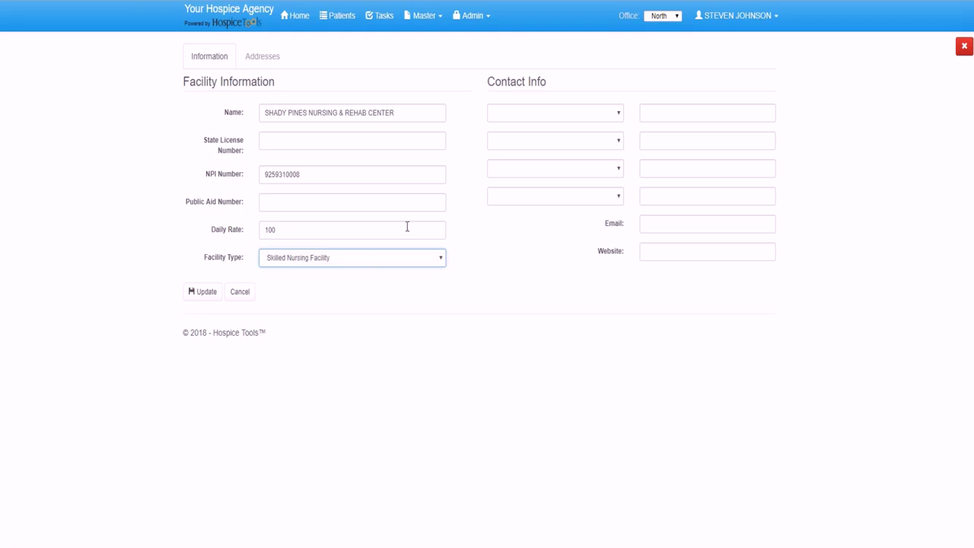
left_click(526, 105)
left_click(507, 153)
left_click(674, 114)
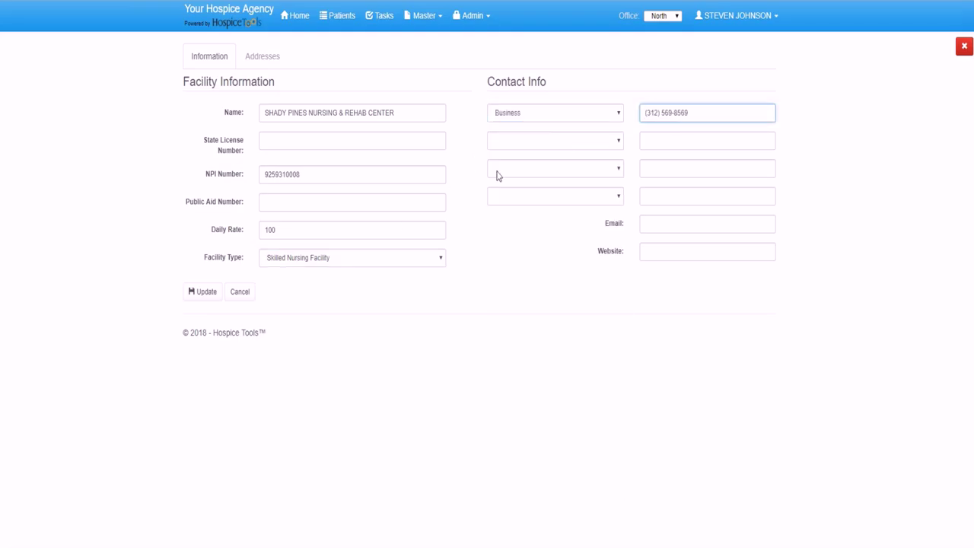
left_click(196, 297)
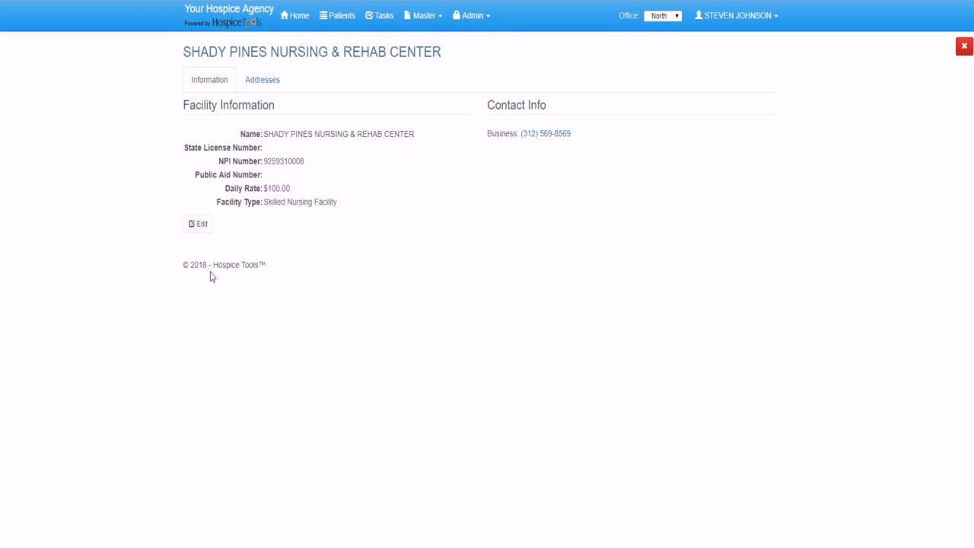
- Add the facility's Physical Location address with County Cook and its zip code, and save it
left_click(255, 84)
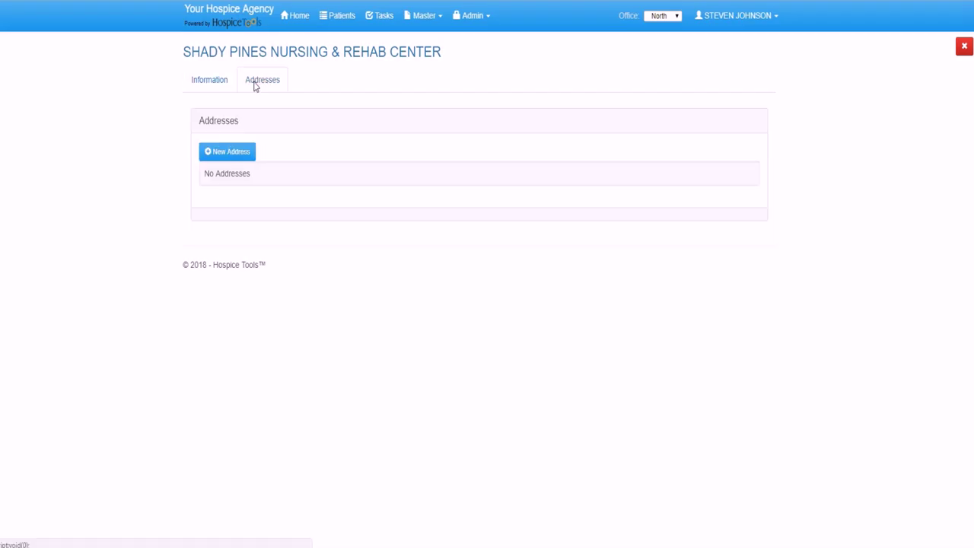
left_click(230, 153)
left_click(589, 223)
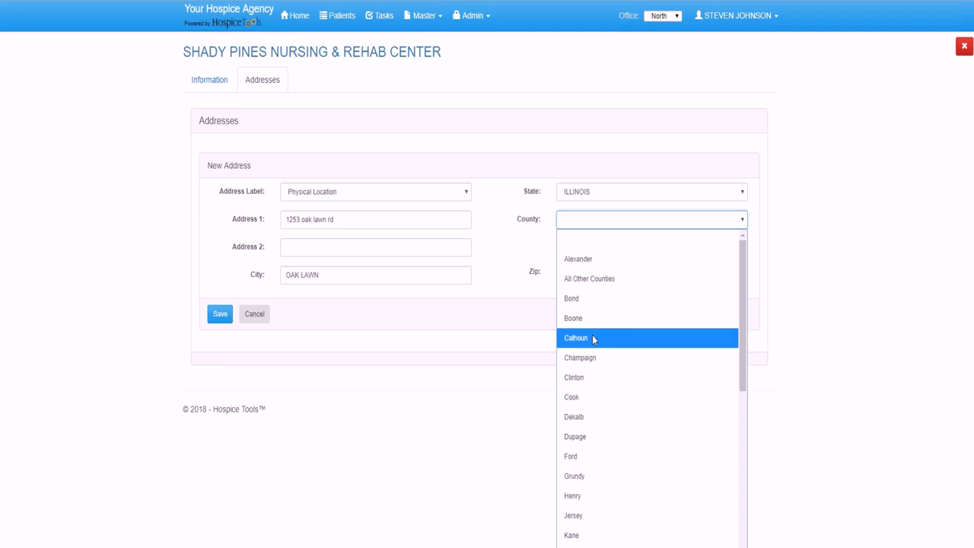
left_click(587, 396)
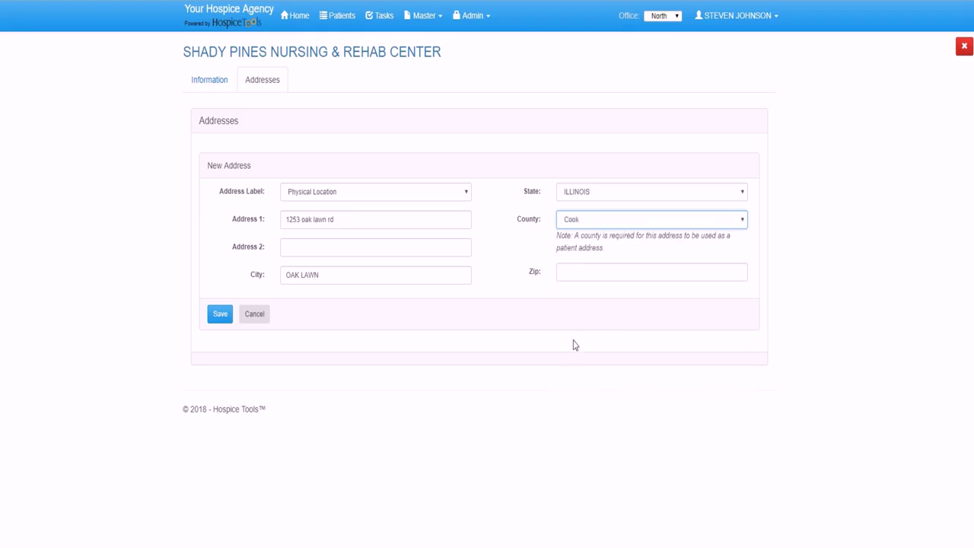
left_click(583, 270)
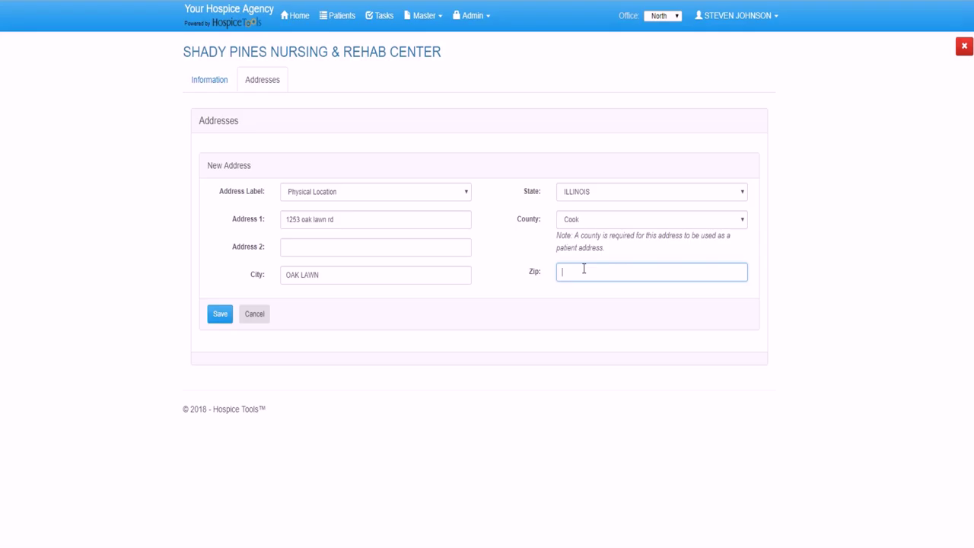
type("60076")
left_click(218, 314)
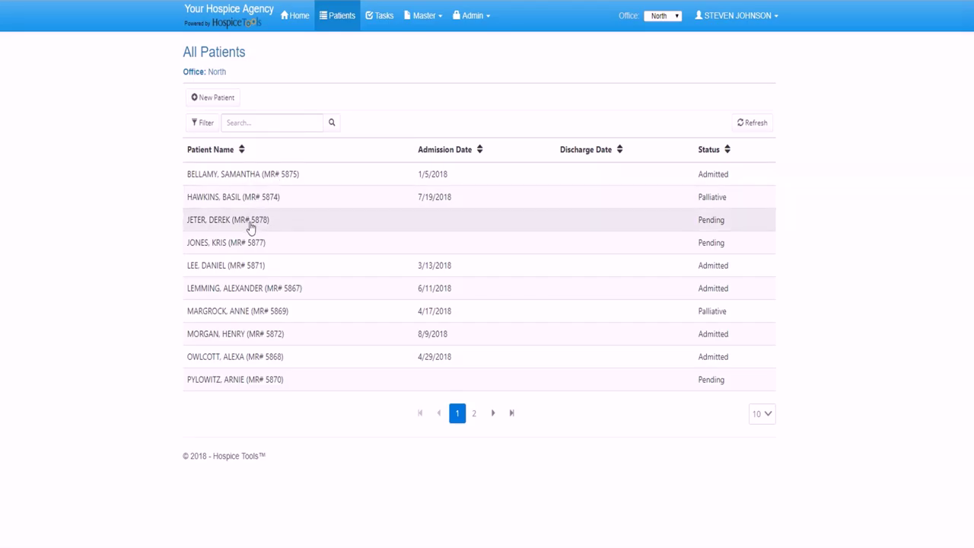
- Find the pending patient by last name and reopen their Intake record for editing
left_click(264, 123)
type("JETER")
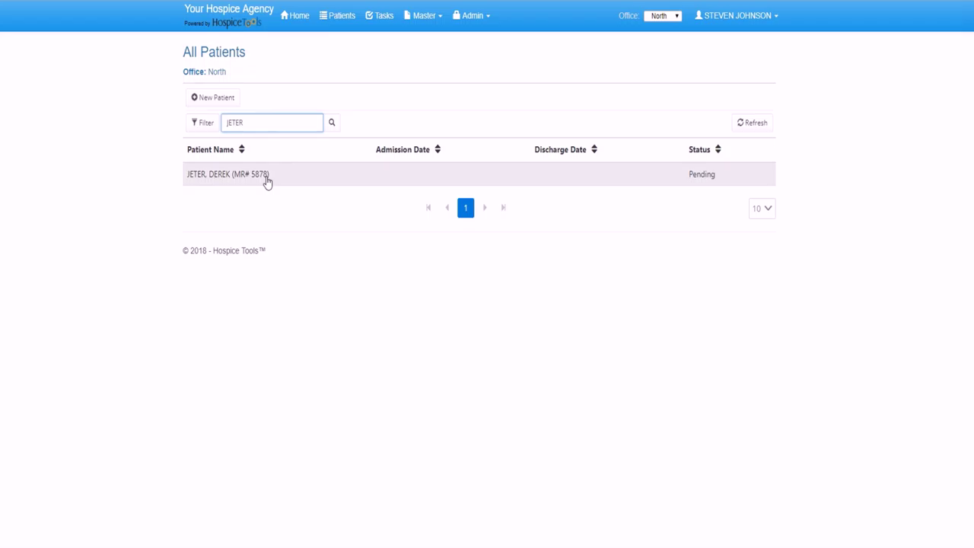
left_click(266, 176)
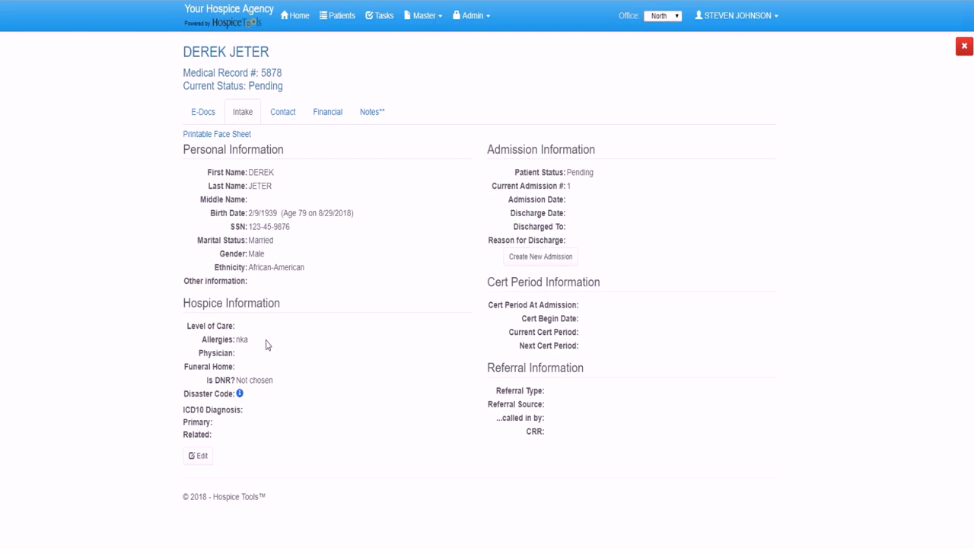
left_click(199, 456)
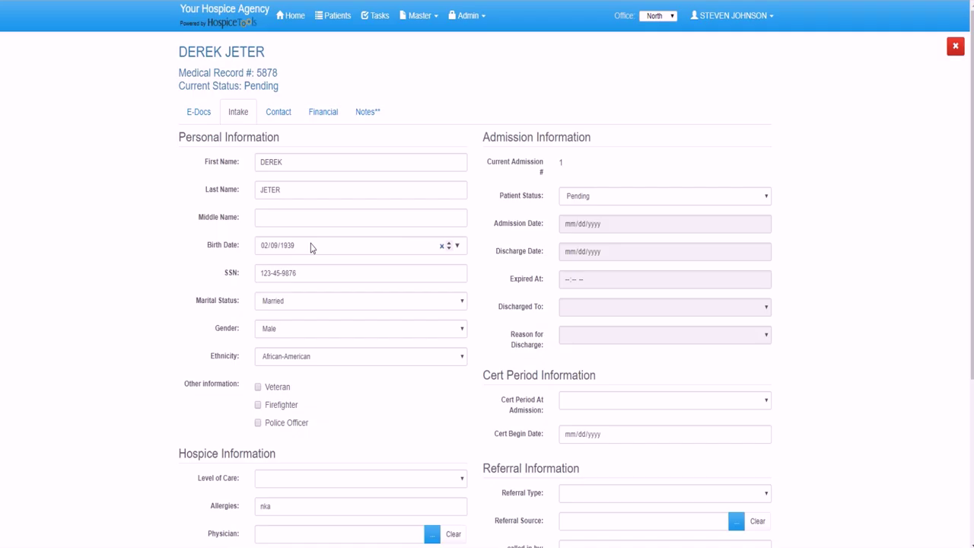
- Set Level of Care to Routine Home Care and choose the attending physician from the lookup
scroll(310, 247, "down", 1)
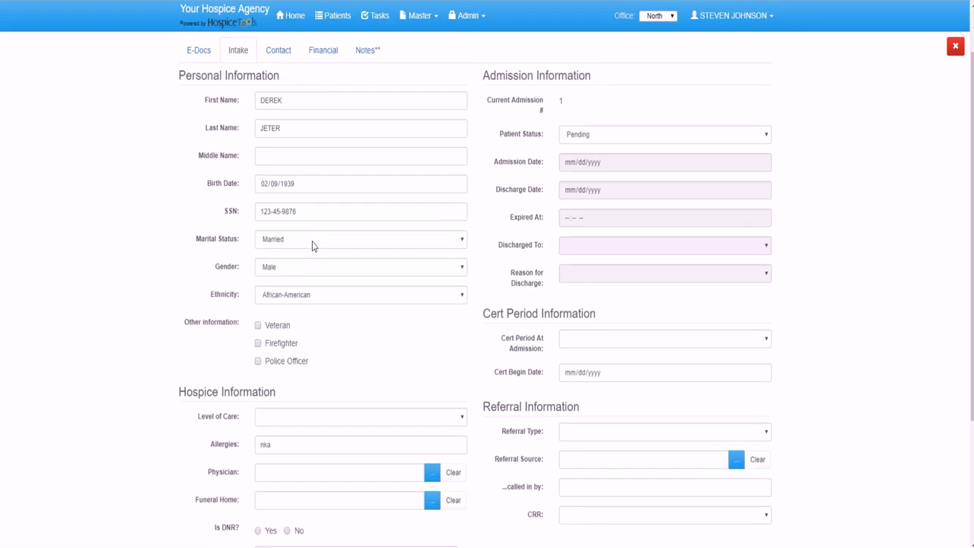
scroll(310, 242, "down", 1)
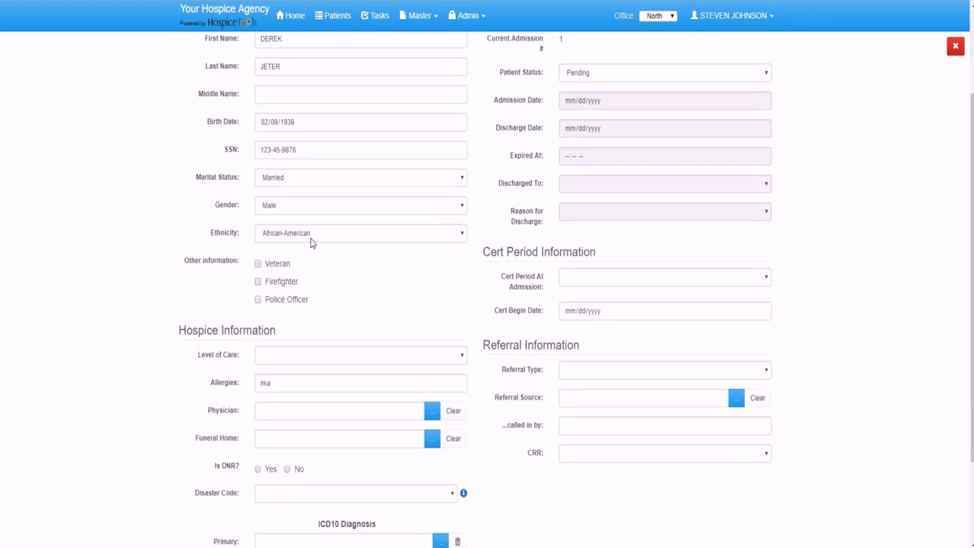
left_click(292, 354)
left_click(301, 395)
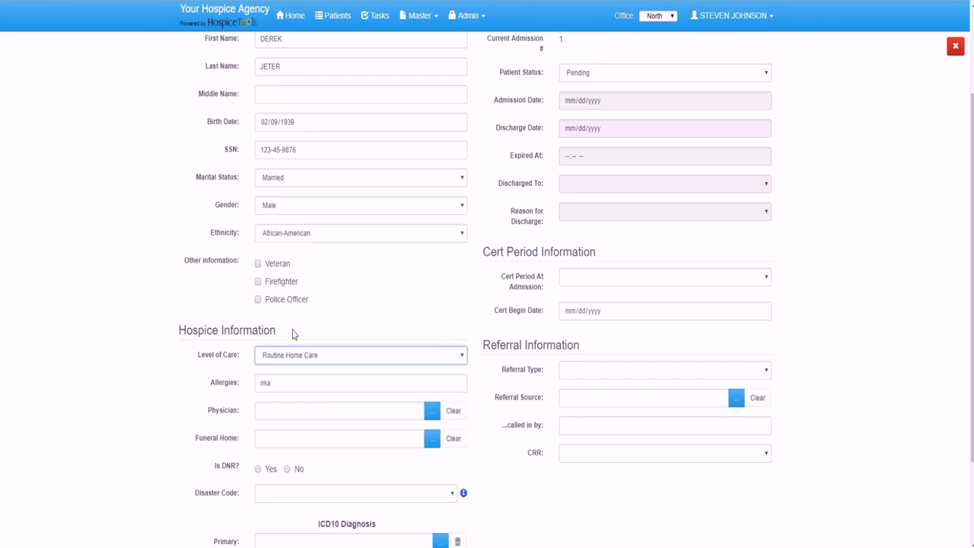
scroll(337, 282, "down", 1)
left_click(431, 349)
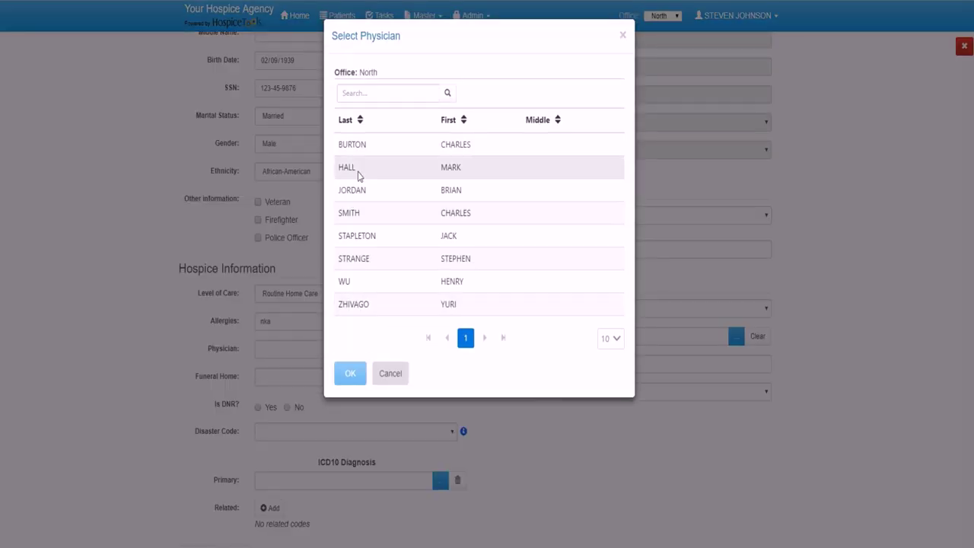
left_click(359, 170)
left_click(352, 372)
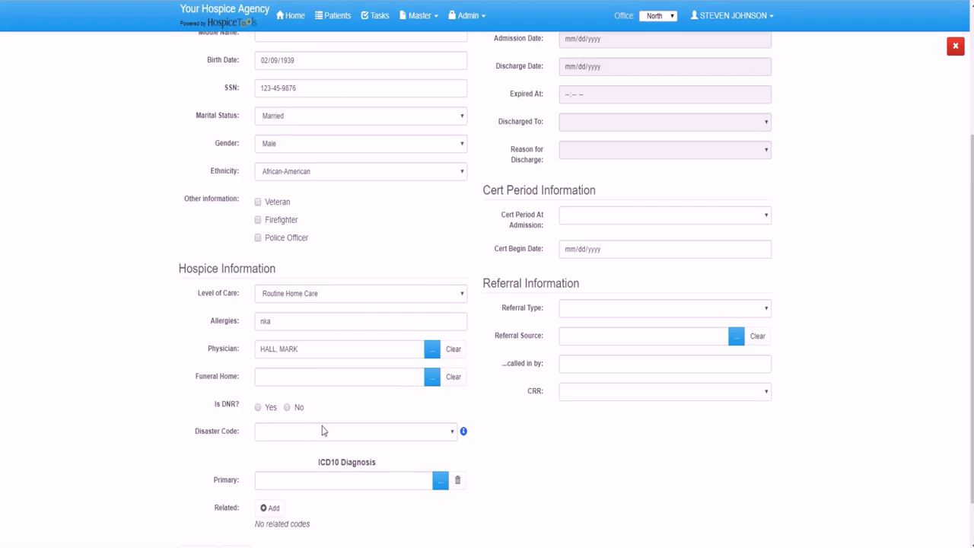
- Review the disaster code explanations and set the Disaster Code to Disaster Code 4
left_click(463, 432)
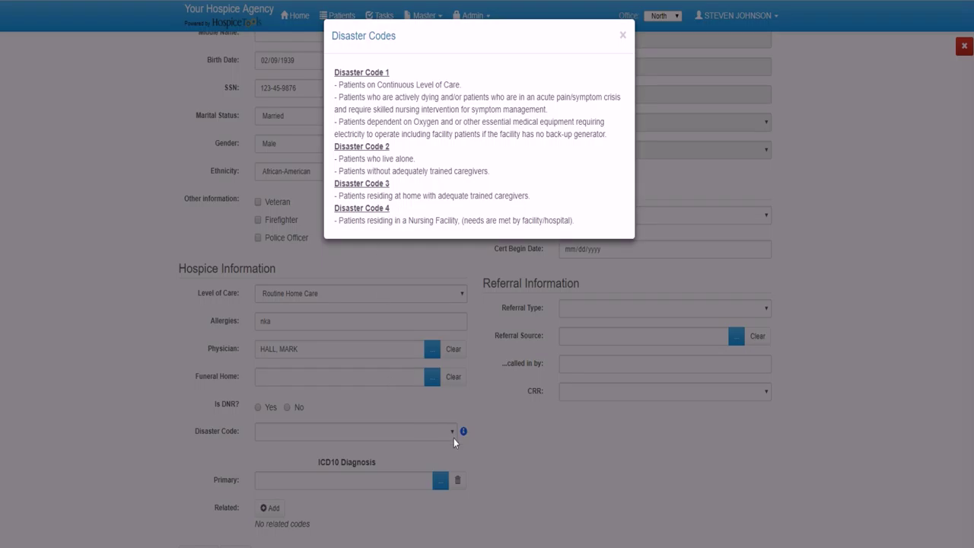
left_click(623, 37)
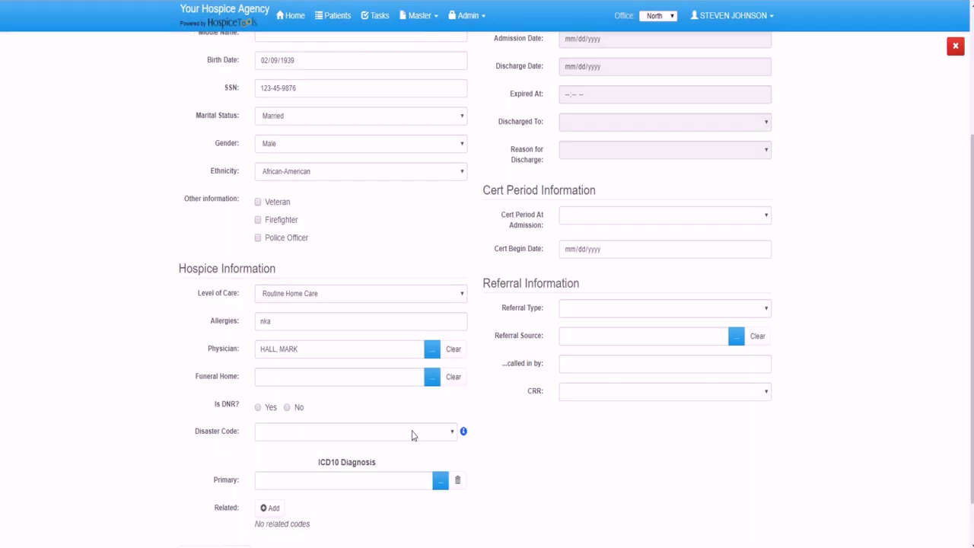
left_click(412, 435)
left_click(316, 528)
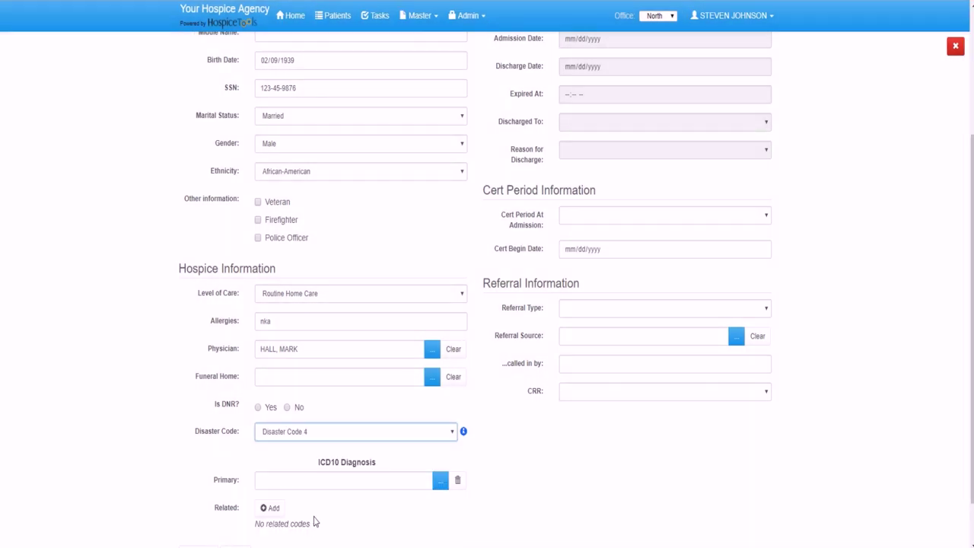
- Choose G30.9 Alzheimer's disease, unspecified as the primary ICD10 diagnosis via the code search
left_click(439, 481)
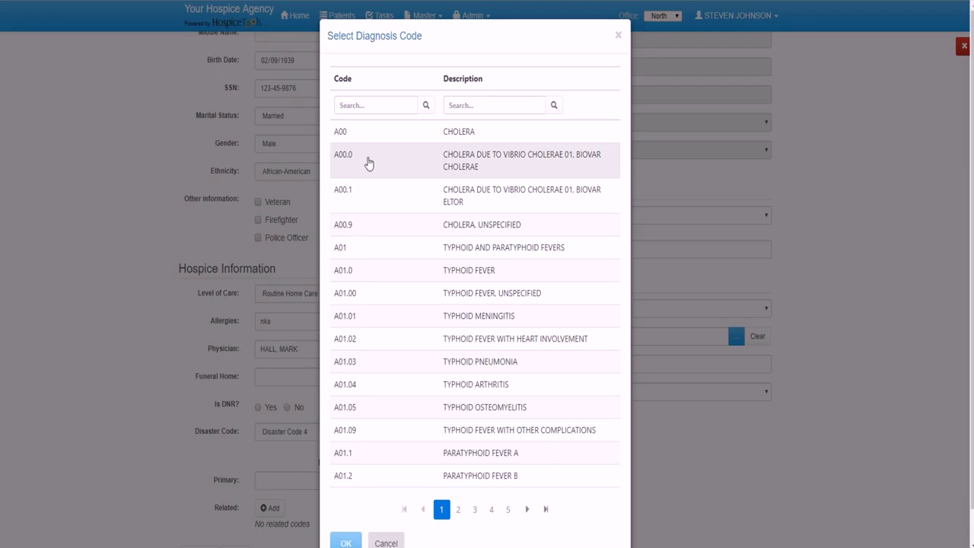
left_click(361, 106)
type("G30.9")
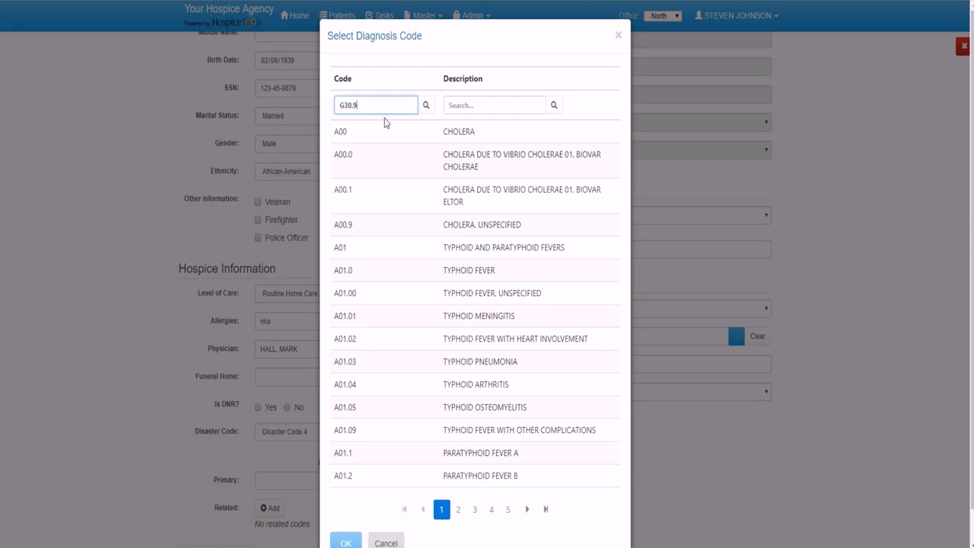
left_click(426, 105)
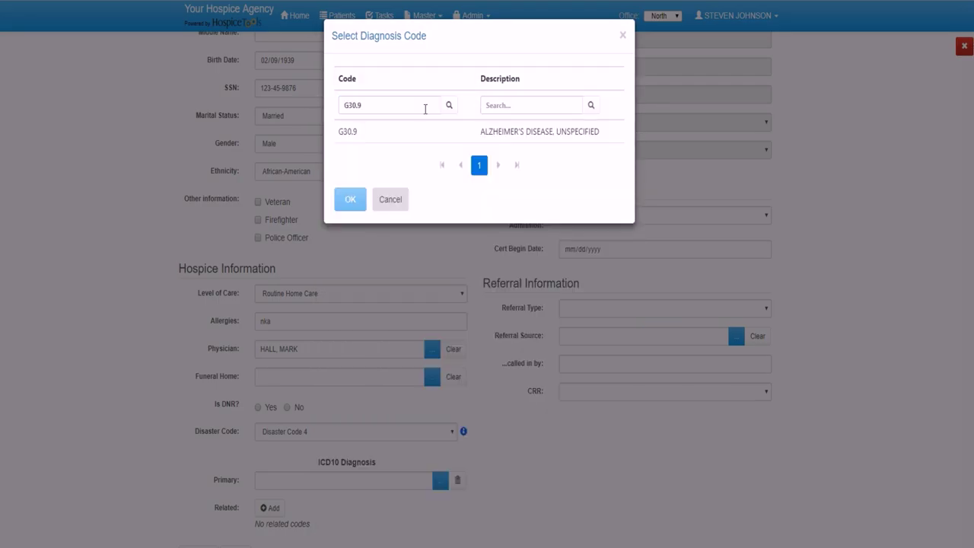
left_click(373, 141)
left_click(350, 200)
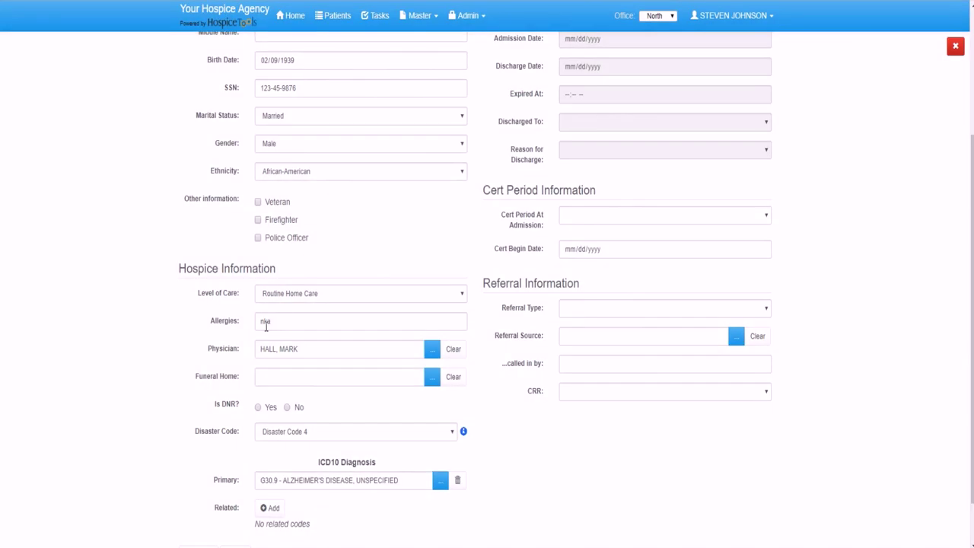
scroll(350, 380, "down", 1)
left_click(439, 423)
left_click(379, 101)
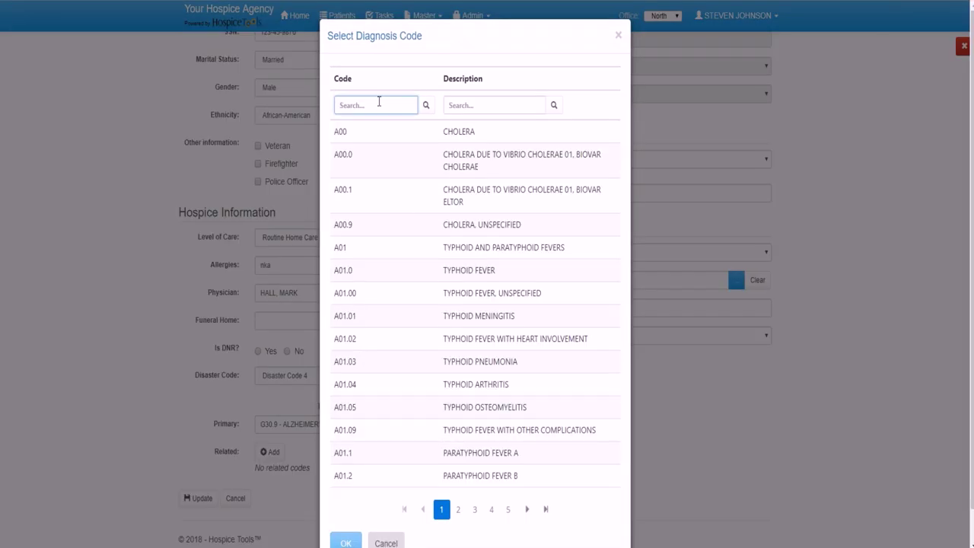
left_click(261, 451)
scroll(643, 413, "up", 3)
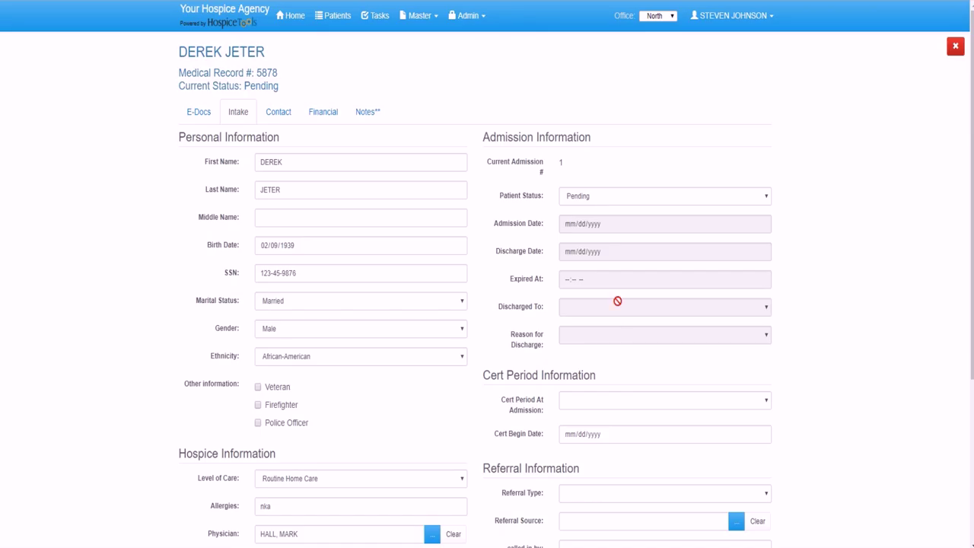
- Change Patient Status to Admitted with admission date 08/01/2018
left_click(607, 199)
left_click(593, 251)
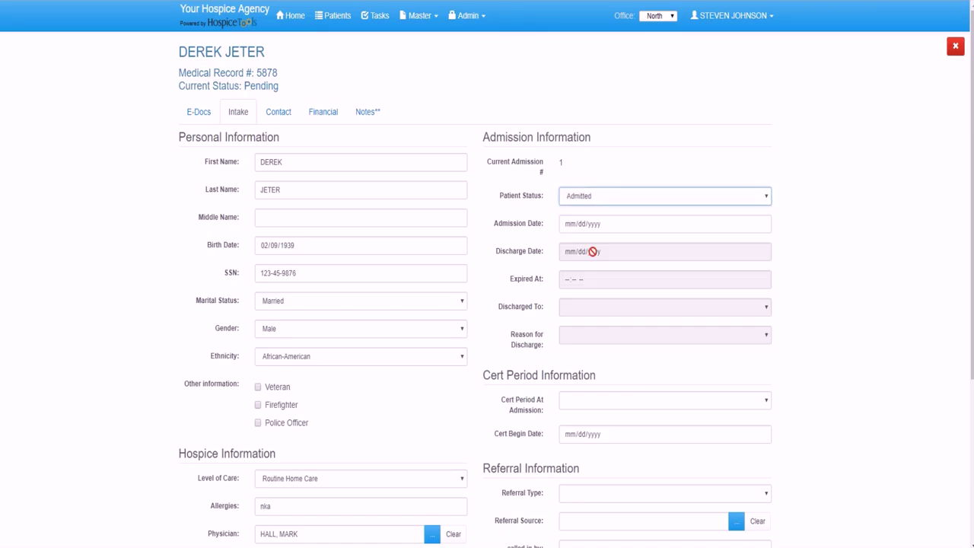
left_click(604, 226)
type("08012018")
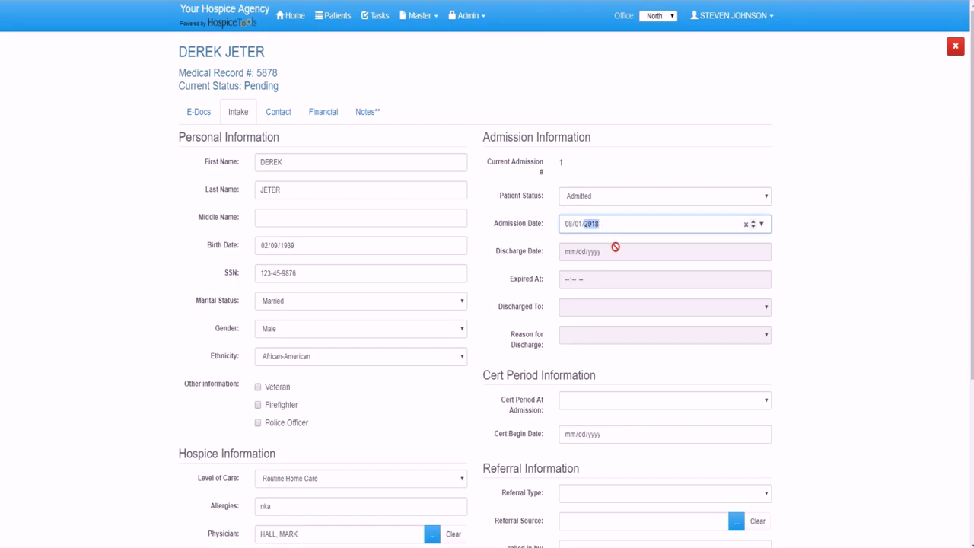
left_click(606, 254)
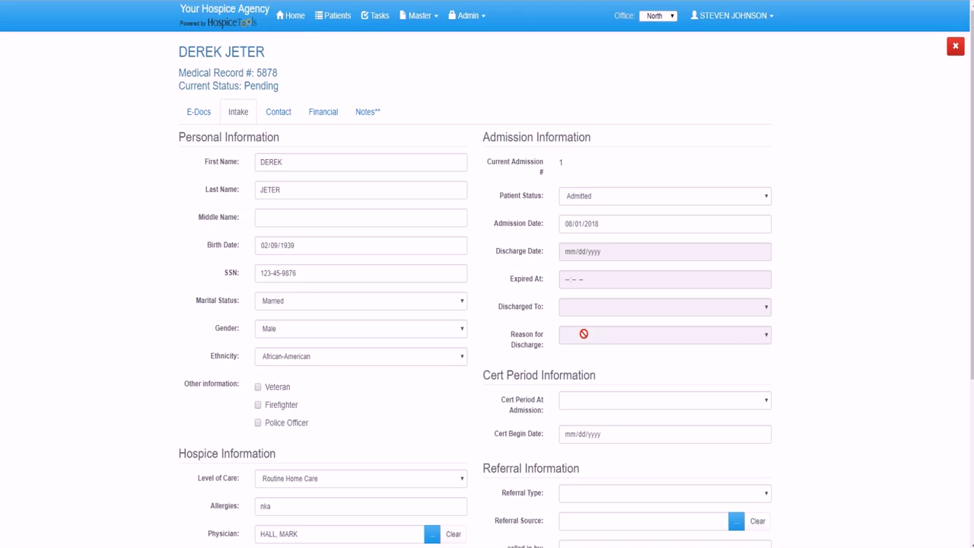
- Choose First 90 Days as the admission cert period and enter cert begin date 08/01/2018
left_click(598, 407)
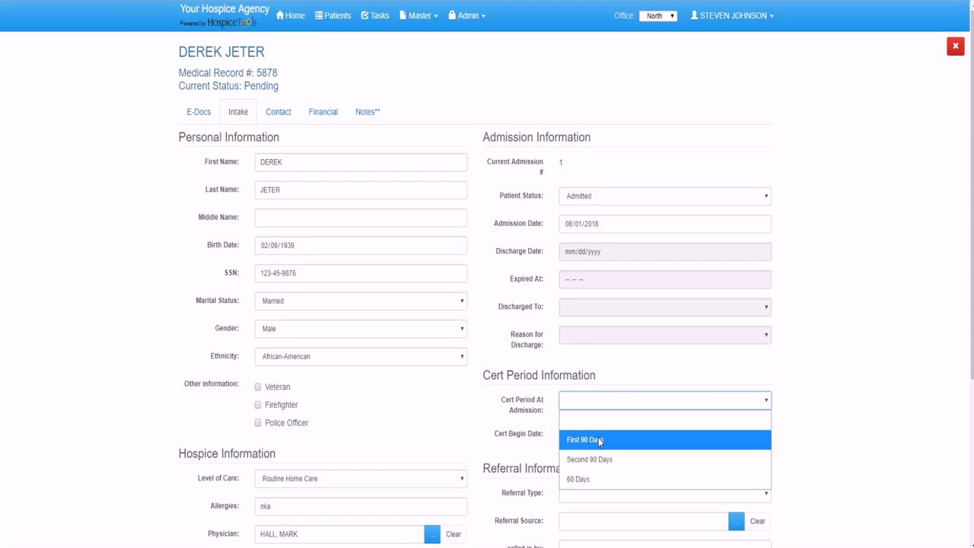
left_click(600, 440)
left_click(583, 442)
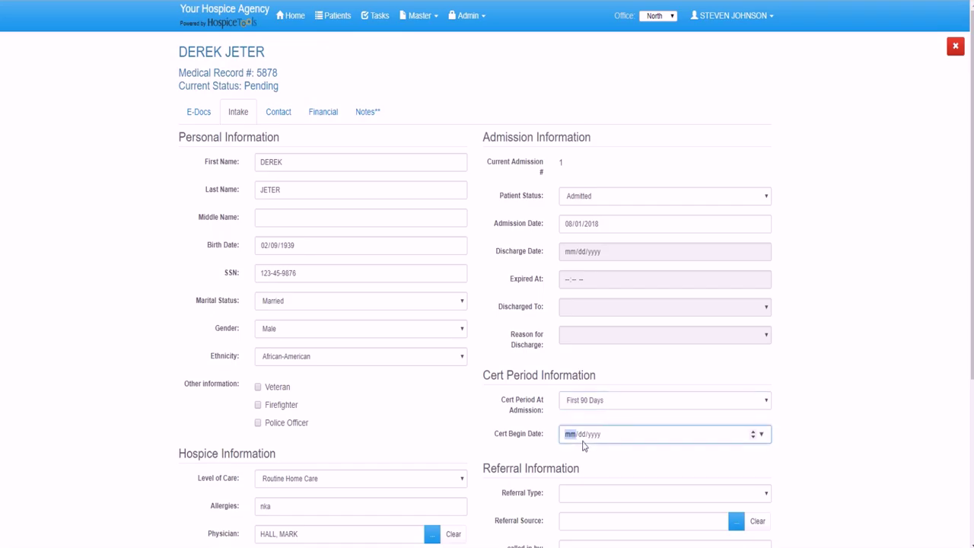
type("08012018")
left_click(881, 372)
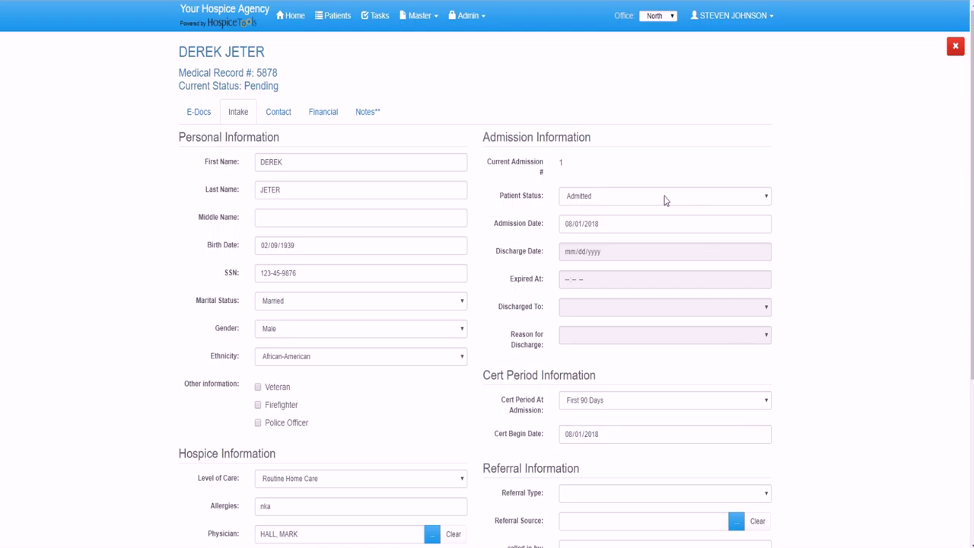
scroll(714, 340, "down", 1)
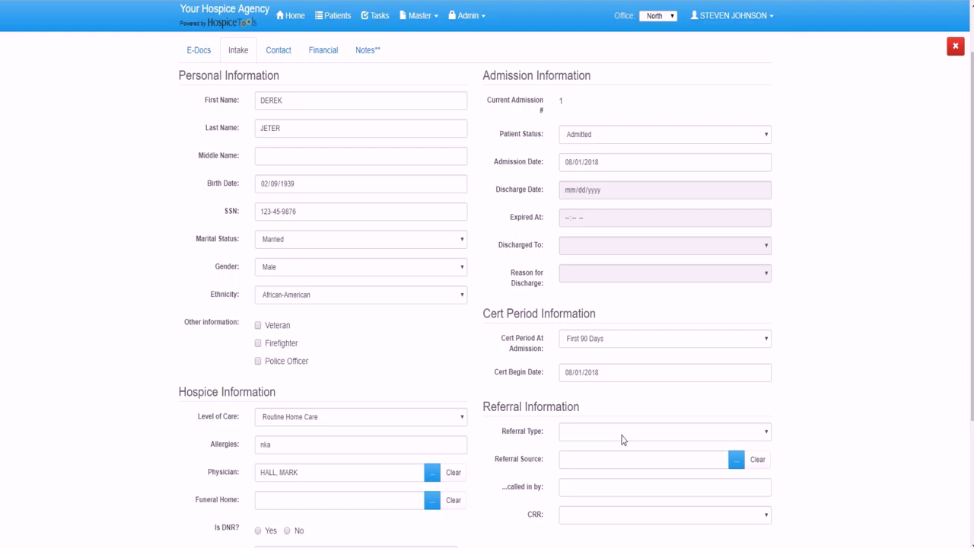
- Set Referral Type to Hospice and Referral Source to Memory Care Center
left_click(622, 439)
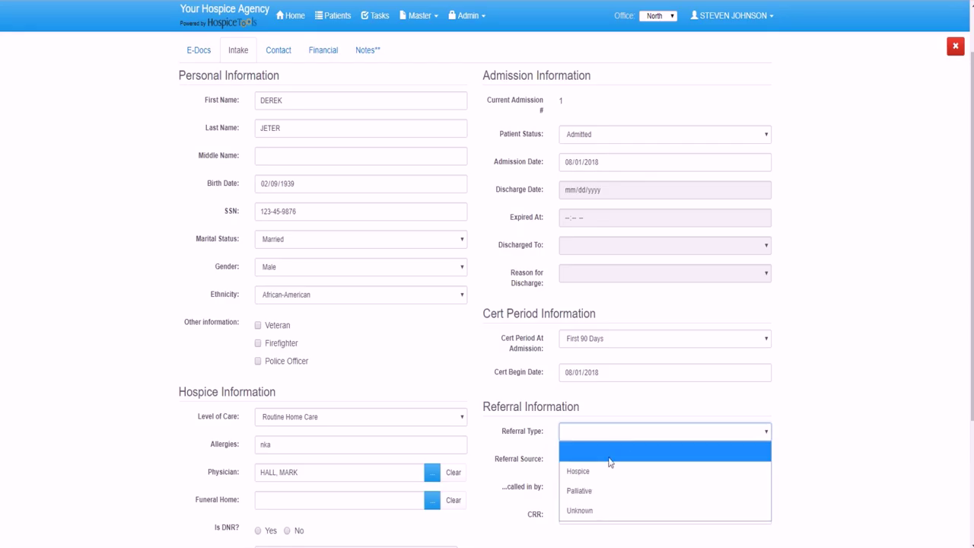
left_click(607, 467)
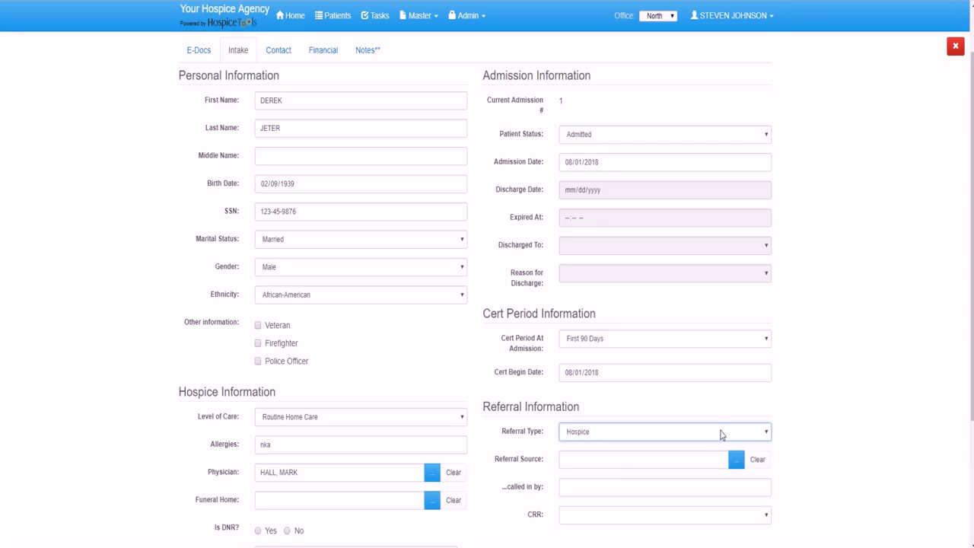
left_click(735, 461)
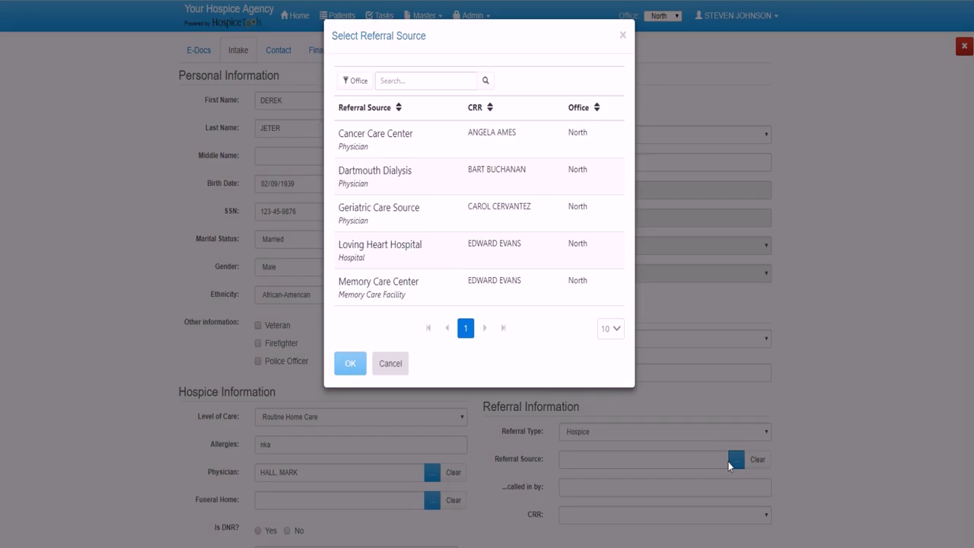
left_click(397, 296)
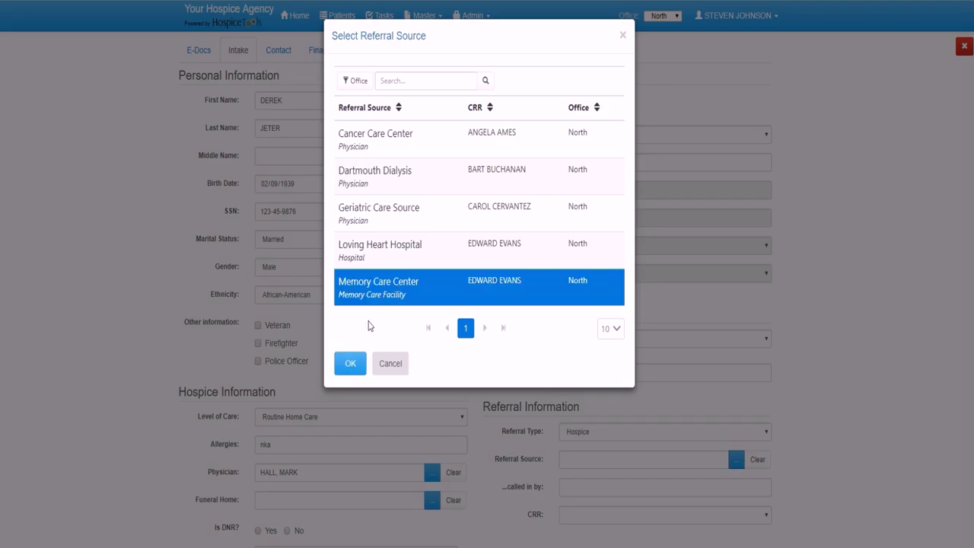
left_click(346, 364)
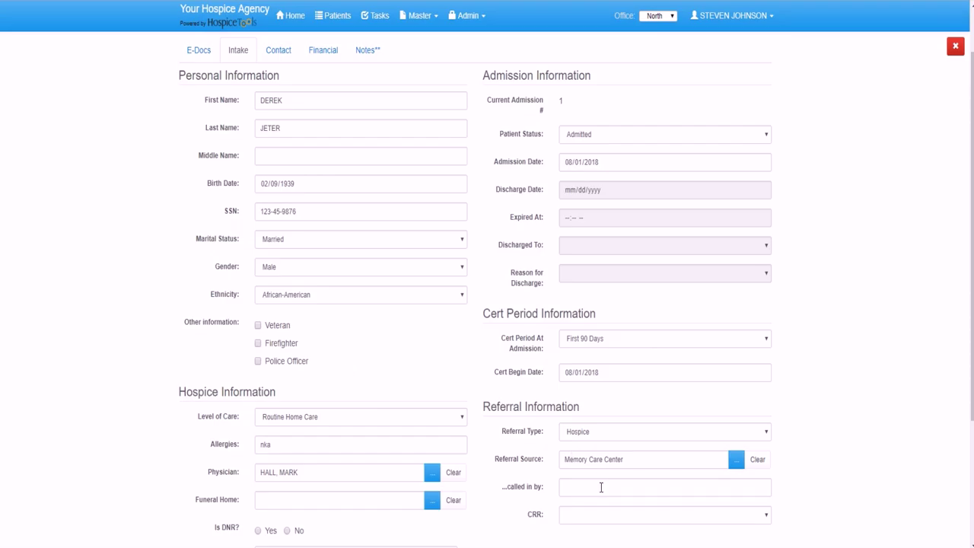
- Enter the name of the person who called in the referral
left_click(601, 486)
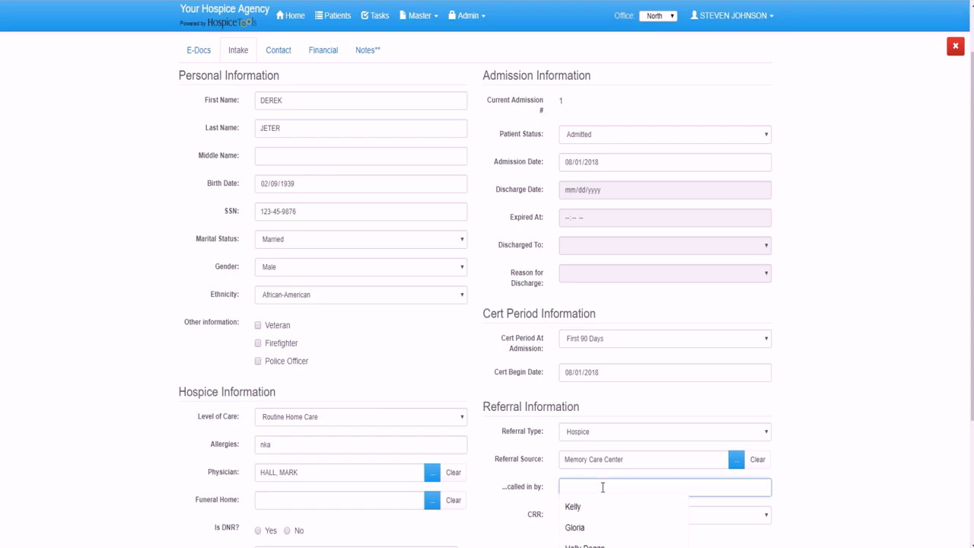
type("monica")
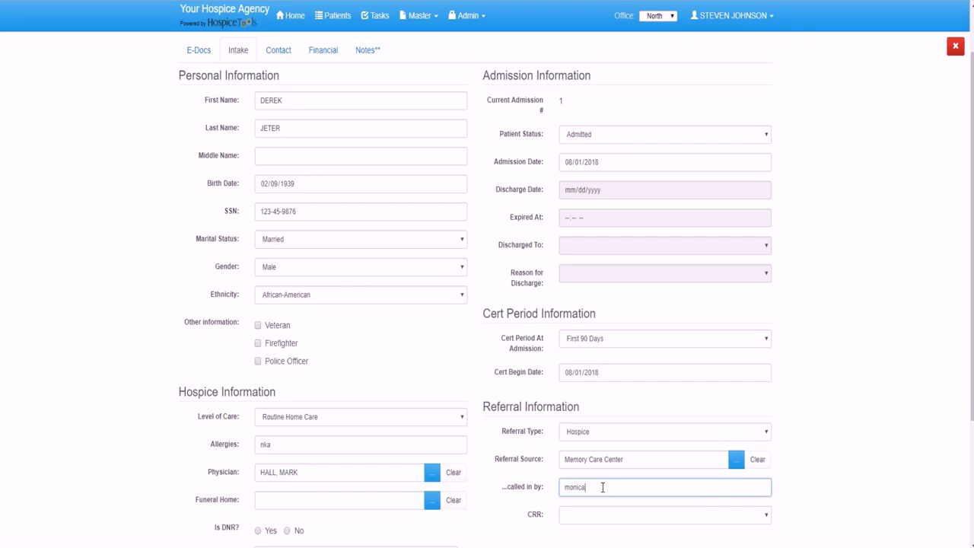
left_click(598, 515)
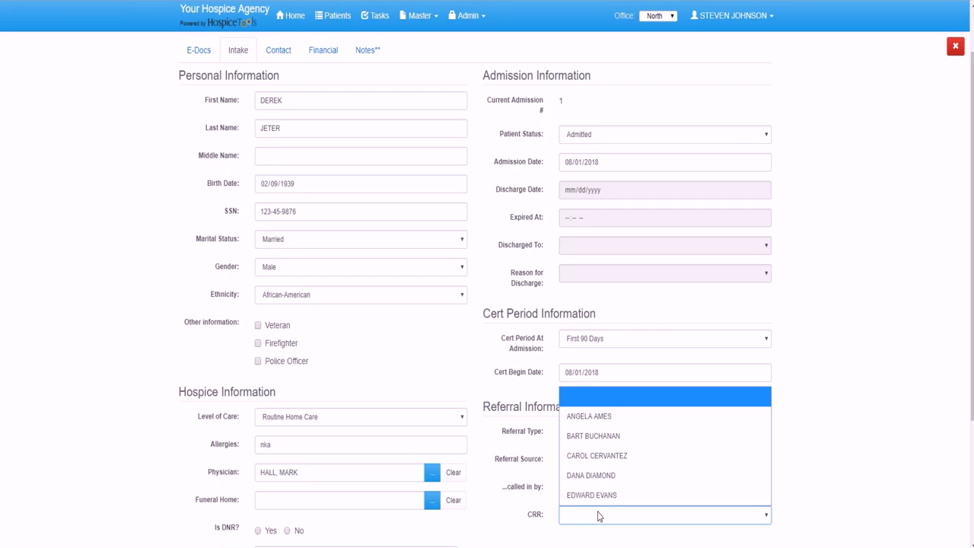
- Assign the referral's CRR and save the intake form with Update
left_click(611, 415)
scroll(642, 396, "down", 1)
scroll(641, 396, "down", 3)
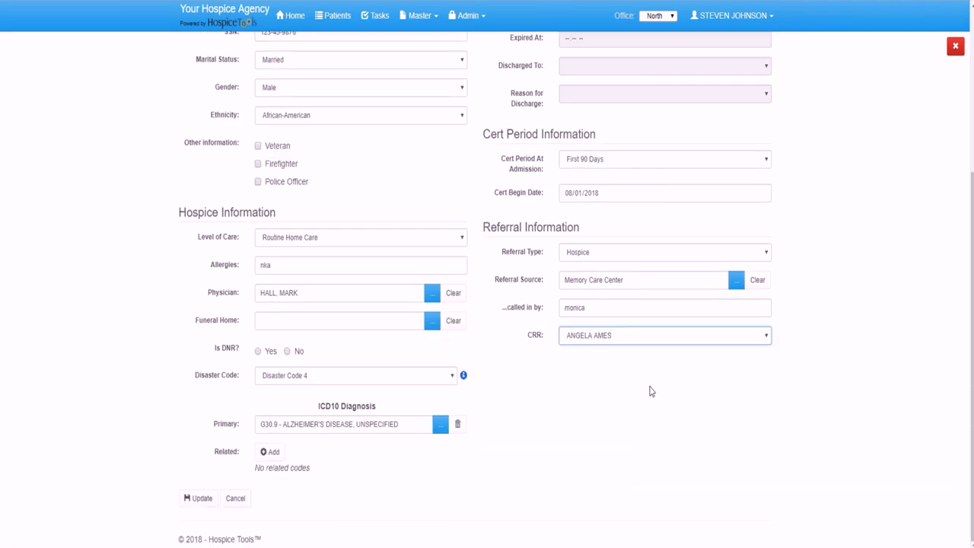
left_click(199, 499)
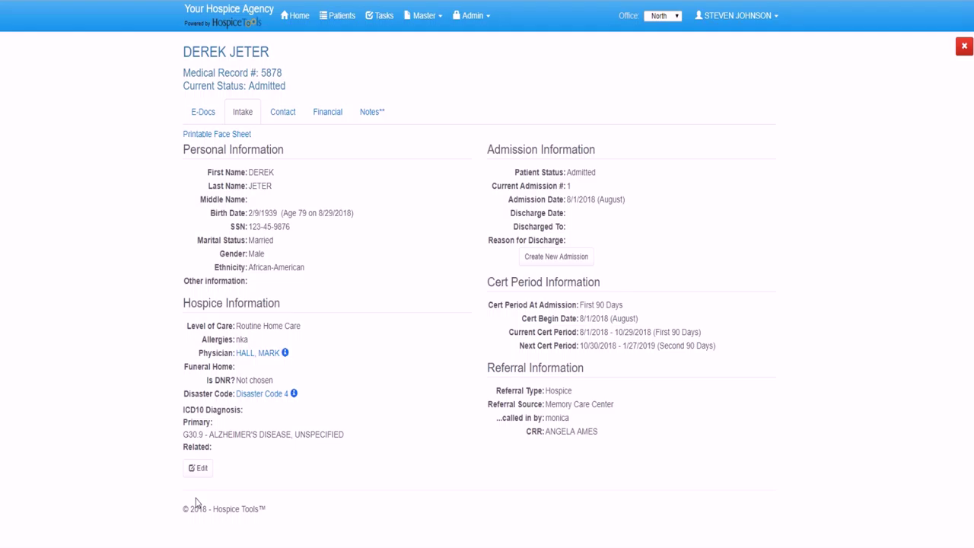